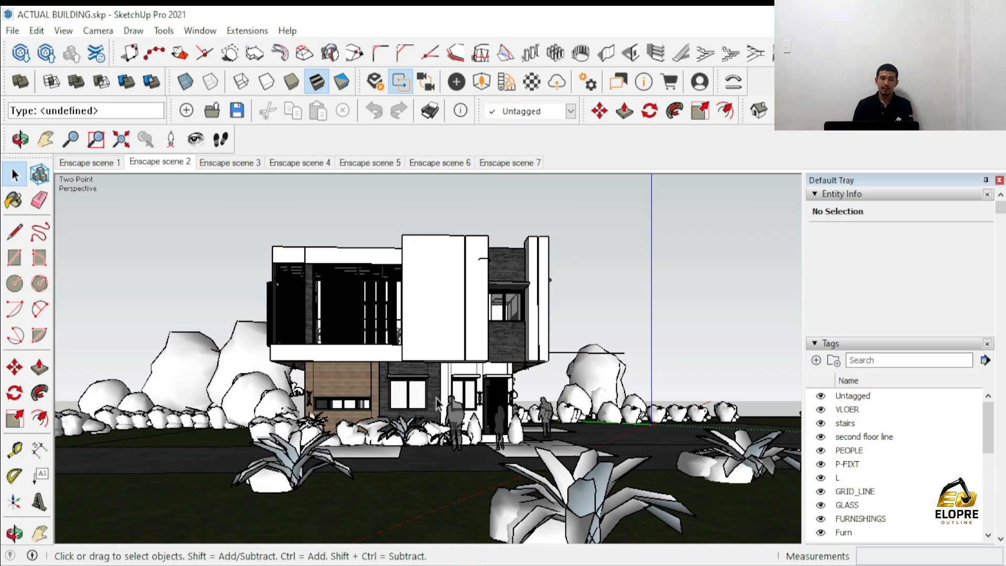
- Inspect the house's front facade, side entrance door and ground-floor interior up close
{"action": "scroll", "coordinate": [434, 414], "scroll_direction": "up", "scroll_amount": 10}
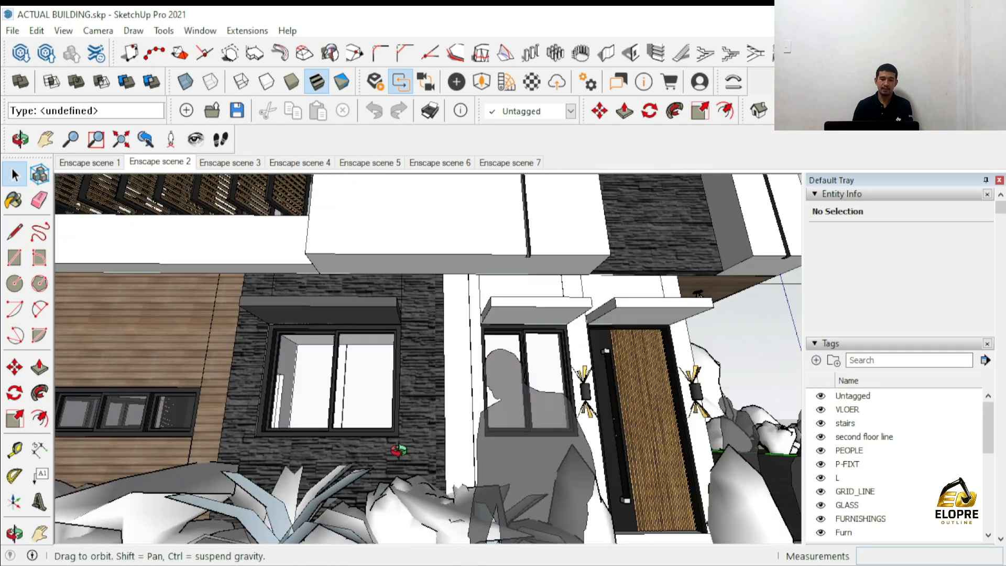
{"action": "middle_click_drag", "start_coordinate": [398, 451], "coordinate": [304, 496]}
{"action": "scroll", "coordinate": [304, 497], "scroll_direction": "up", "scroll_amount": 4}
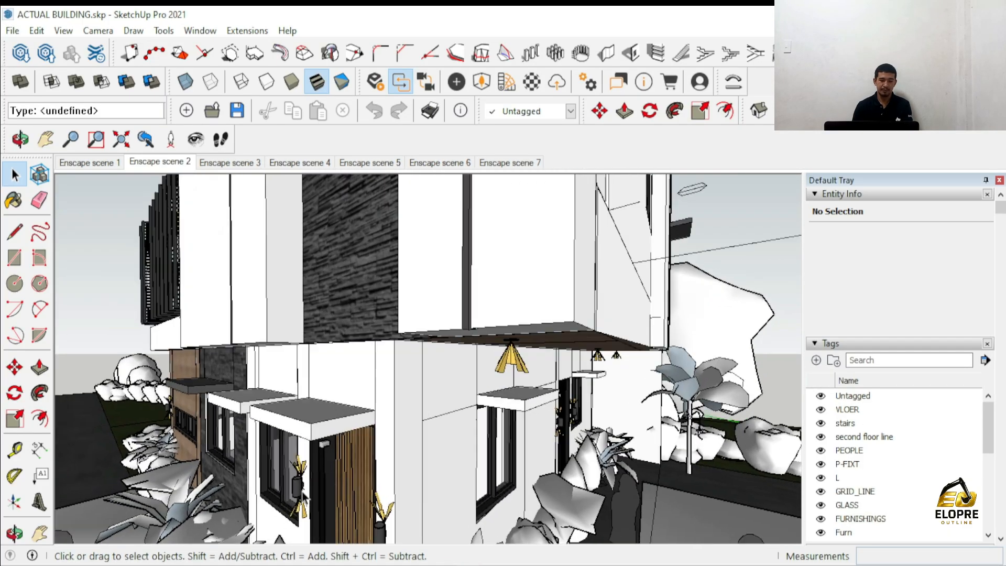
{"action": "scroll", "coordinate": [296, 488], "scroll_direction": "up", "scroll_amount": 12}
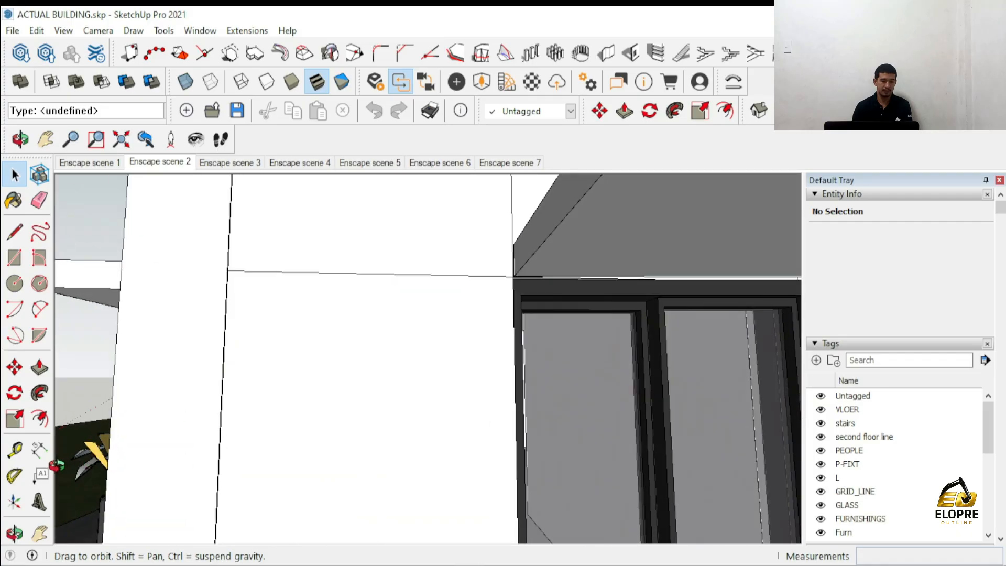
{"action": "middle_click_drag", "start_coordinate": [2, 449], "coordinate": [16, 426]}
{"action": "middle_click_drag", "start_coordinate": [629, 489], "coordinate": [275, 452]}
{"action": "scroll", "coordinate": [477, 453], "scroll_direction": "up", "scroll_amount": 6}
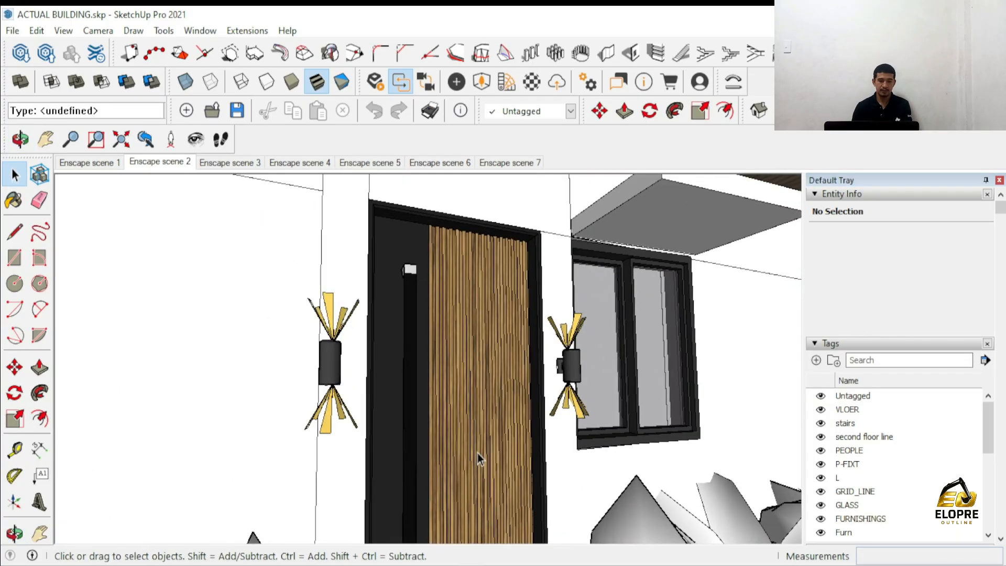
{"action": "scroll", "coordinate": [480, 454], "scroll_direction": "up", "scroll_amount": 3}
{"action": "middle_click_drag", "start_coordinate": [480, 454], "coordinate": [856, 454]}
{"action": "scroll", "coordinate": [858, 505], "scroll_direction": "down", "scroll_amount": 1}
{"action": "middle_click_drag", "start_coordinate": [587, 454], "coordinate": [476, 535]}
{"action": "middle_click_drag", "start_coordinate": [427, 449], "coordinate": [436, 497], "text": "shift"}
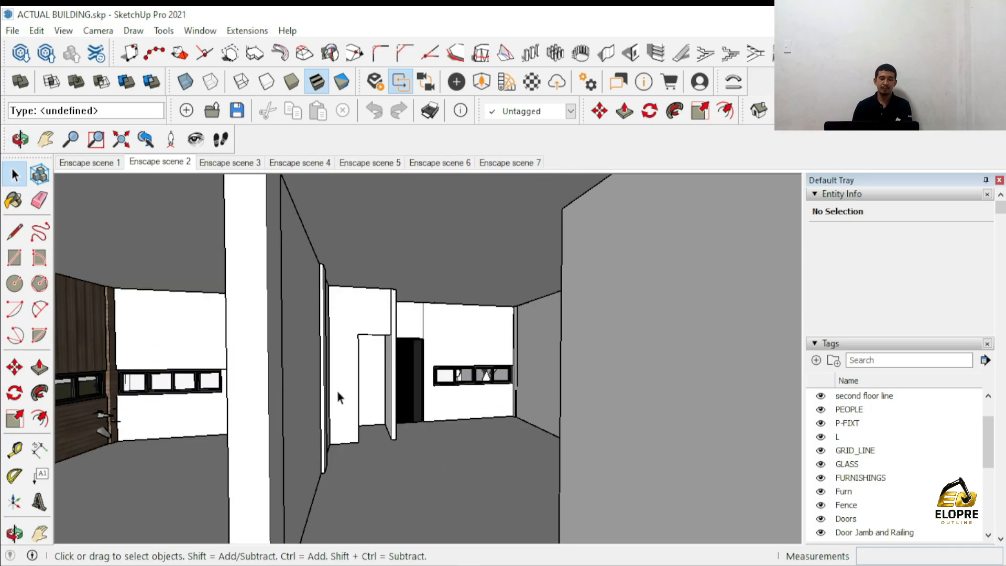
{"action": "middle_click_drag", "start_coordinate": [336, 389], "coordinate": [228, 356]}
- Recall Enscape scenes 1, 2 and 3 in turn, examining the louvred upper facade and the building's front
{"action": "left_click", "coordinate": [106, 163]}
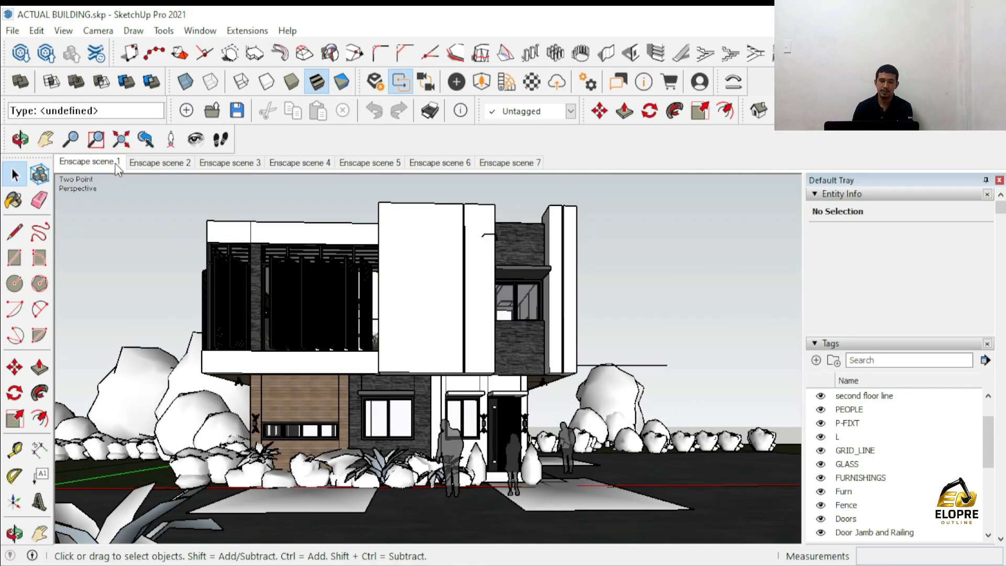
{"action": "middle_click_drag", "start_coordinate": [352, 375], "coordinate": [401, 422]}
{"action": "scroll", "coordinate": [401, 421], "scroll_direction": "up", "scroll_amount": 5}
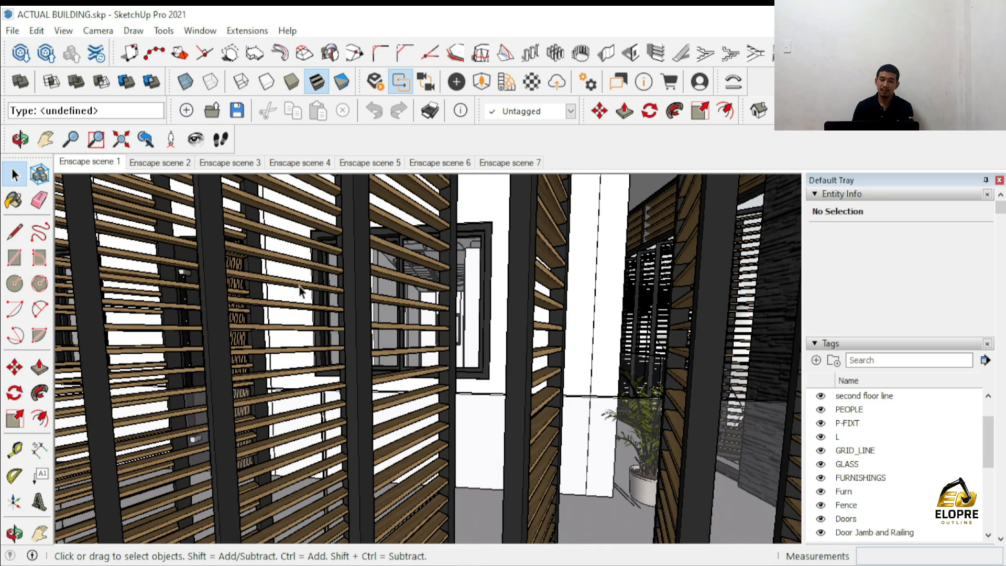
{"action": "left_click", "coordinate": [107, 165]}
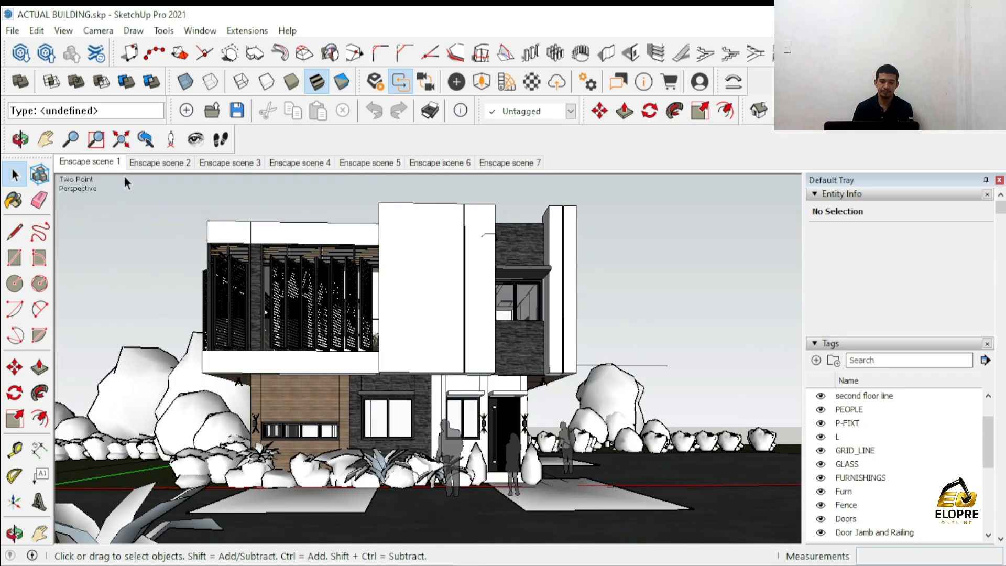
{"action": "left_click", "coordinate": [172, 163]}
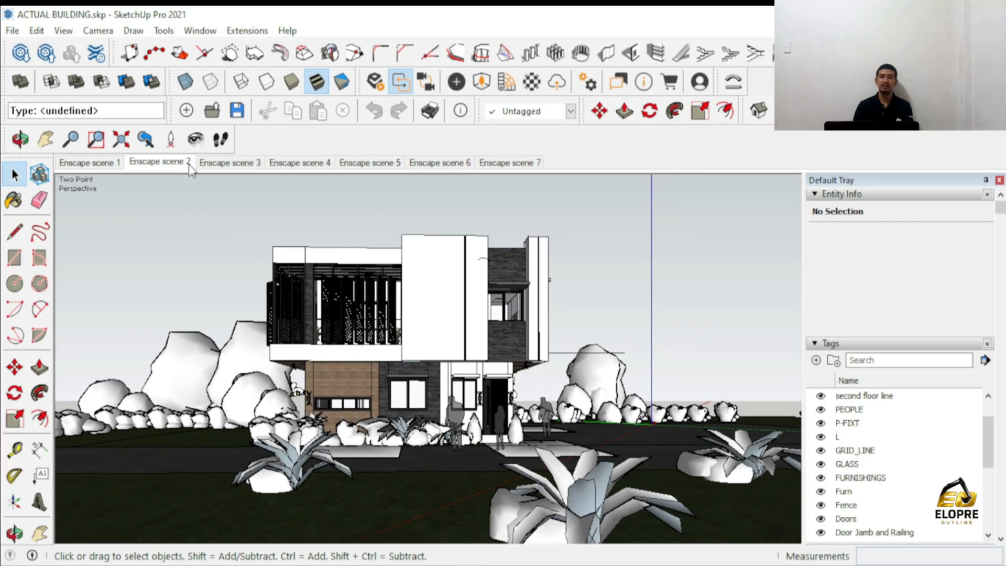
{"action": "left_click", "coordinate": [216, 165]}
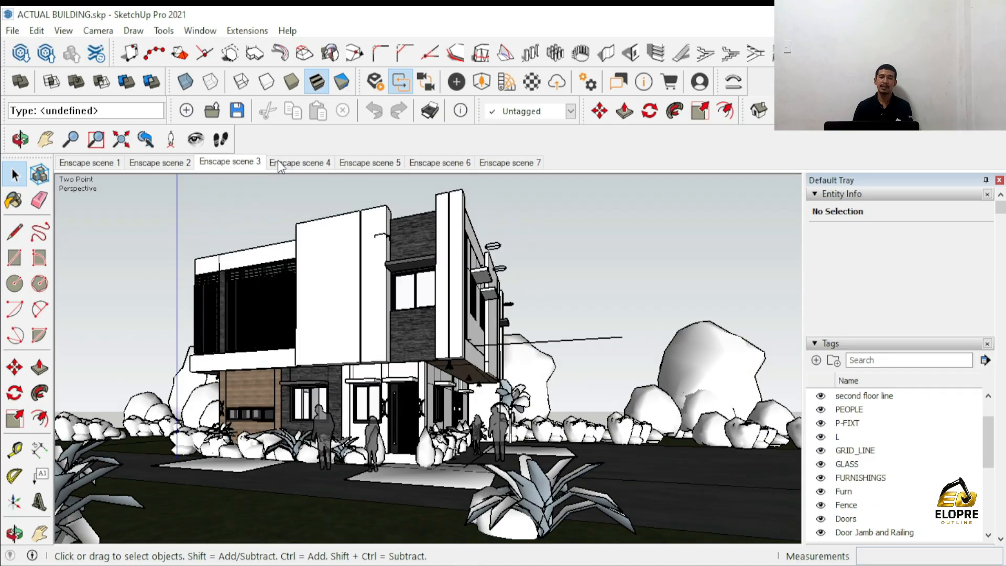
{"action": "middle_click_drag", "start_coordinate": [380, 385], "coordinate": [509, 476]}
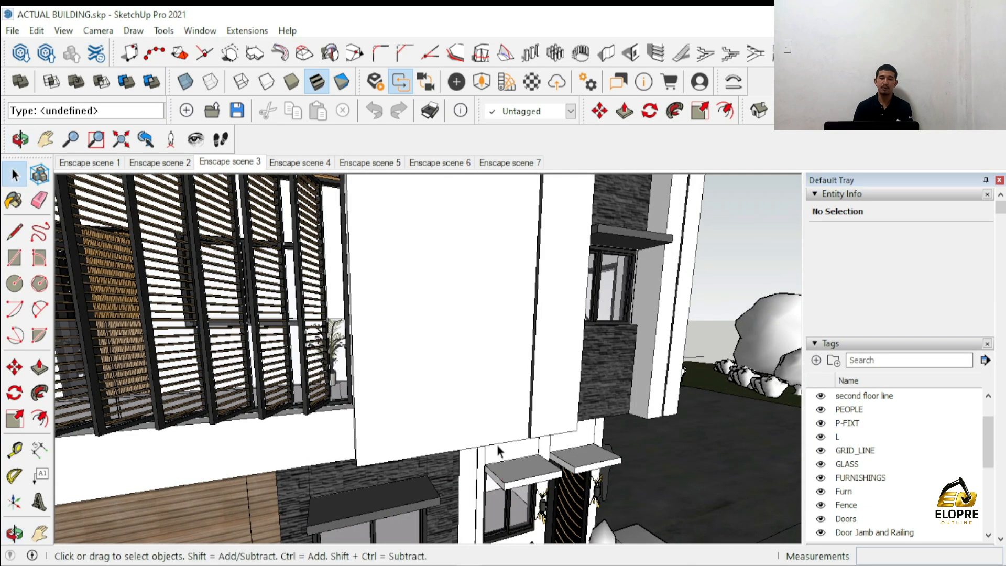
{"action": "left_click", "coordinate": [223, 164]}
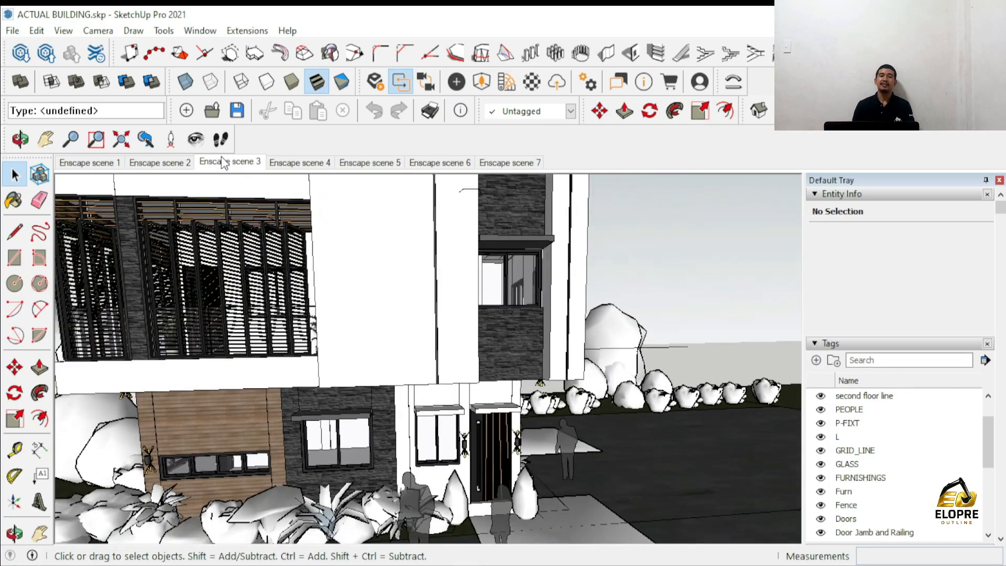
{"action": "middle_click_drag", "start_coordinate": [451, 361], "coordinate": [274, 362]}
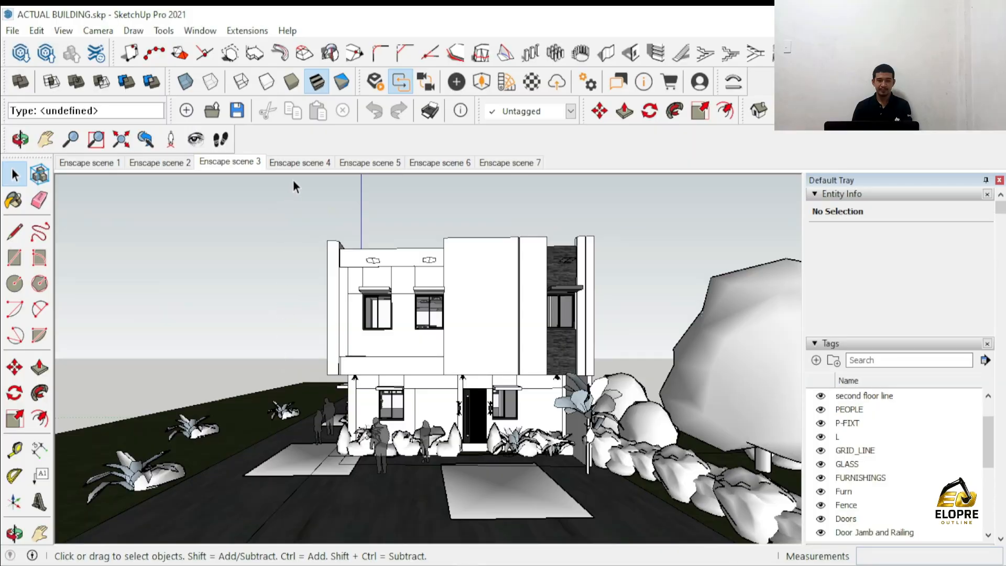
- Recall Enscape scenes 4, 5, 6 and 7 in turn to review the remaining exterior viewpoints of the house
{"action": "left_click", "coordinate": [301, 164]}
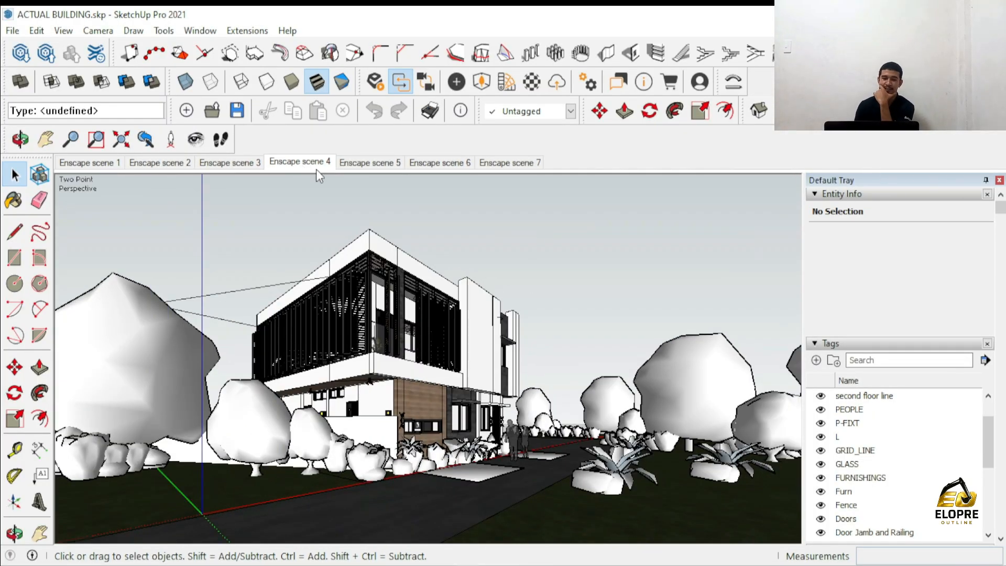
{"action": "left_click", "coordinate": [356, 165]}
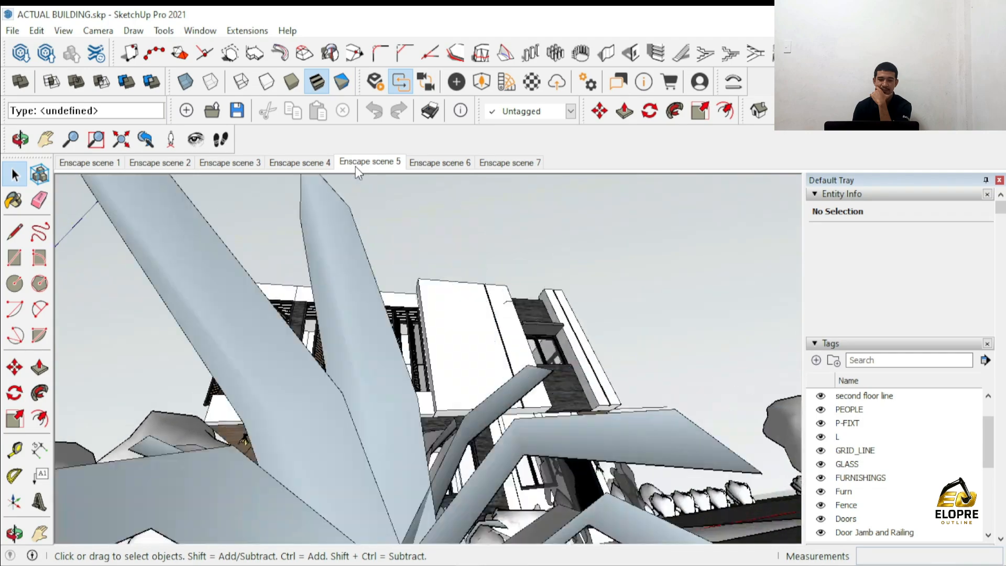
{"action": "left_click", "coordinate": [425, 163]}
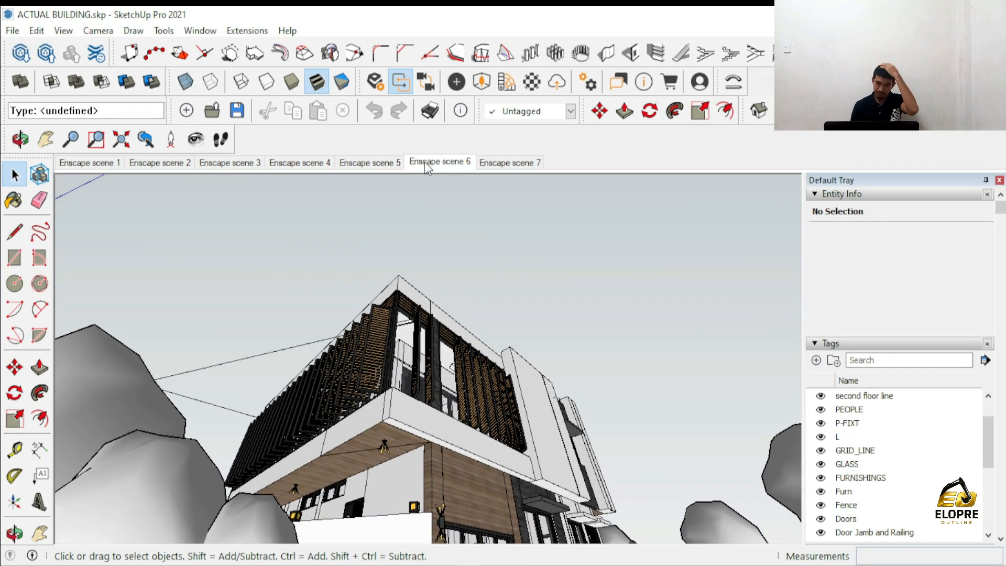
{"action": "left_click", "coordinate": [488, 164]}
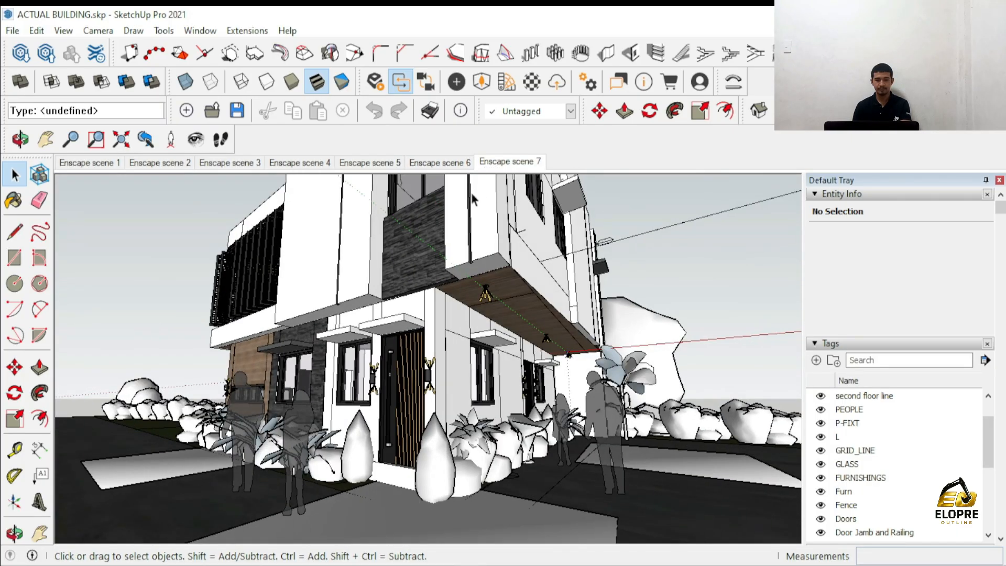
{"action": "middle_click_drag", "start_coordinate": [438, 252], "coordinate": [468, 331]}
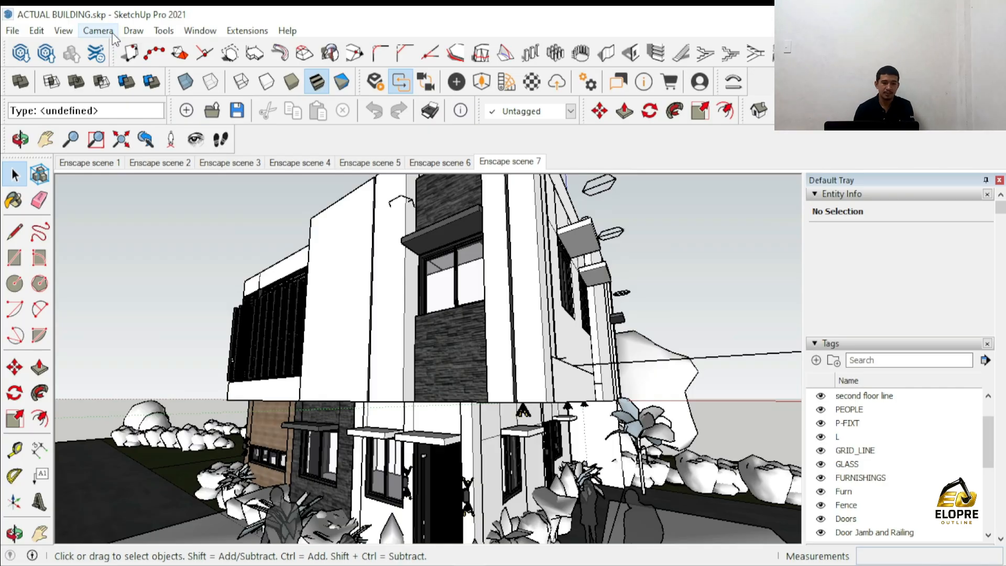
{"action": "left_click", "coordinate": [64, 31]}
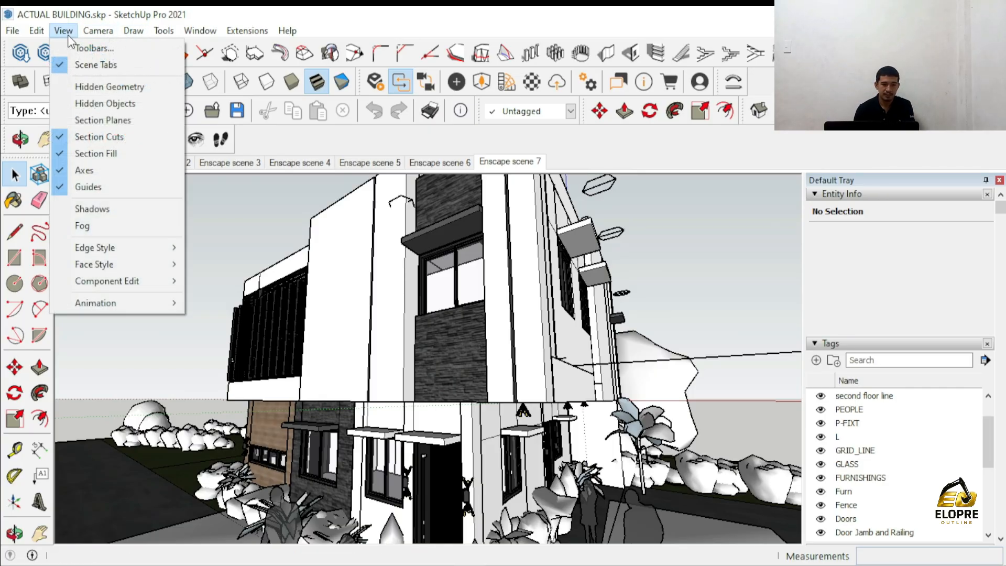
{"action": "mouse_move", "coordinate": [123, 310]}
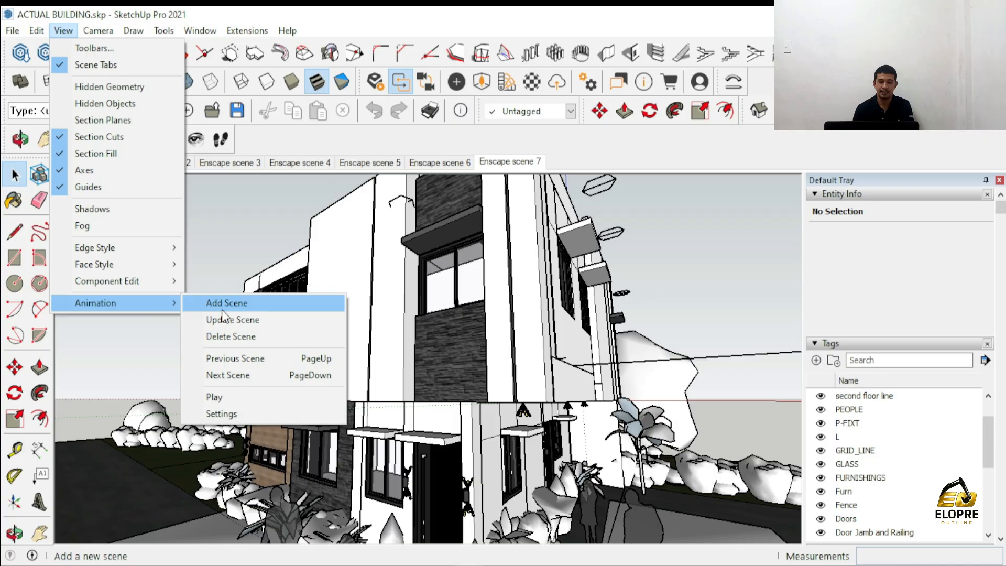
{"action": "left_click", "coordinate": [283, 234]}
- Add a new scene from a viewpoint inside the ground-floor room, looking past the partition wall toward the far window
{"action": "middle_click_drag", "start_coordinate": [242, 381], "coordinate": [334, 267]}
{"action": "scroll", "coordinate": [298, 411], "scroll_direction": "up", "scroll_amount": 8}
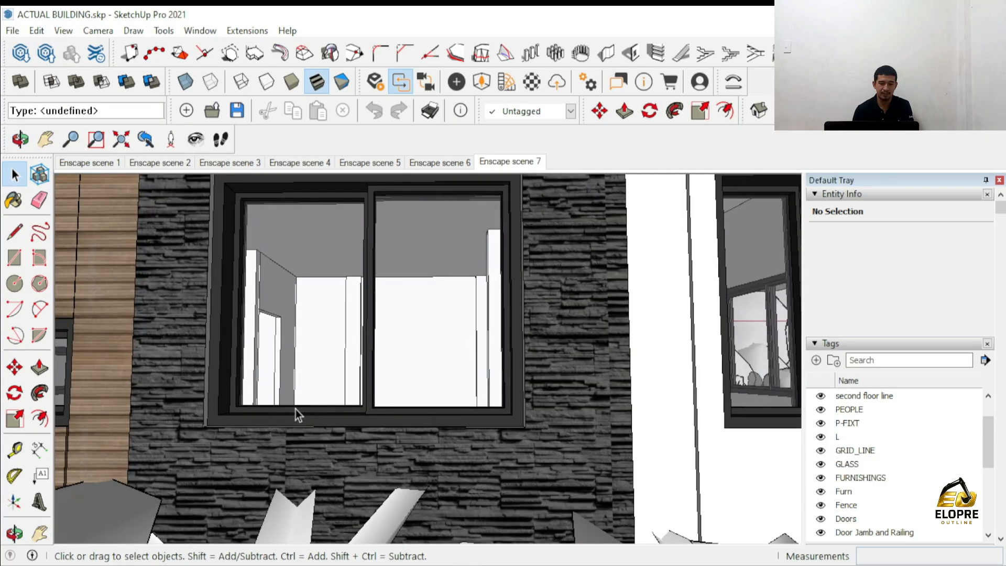
{"action": "middle_click_drag", "start_coordinate": [296, 410], "coordinate": [98, 464]}
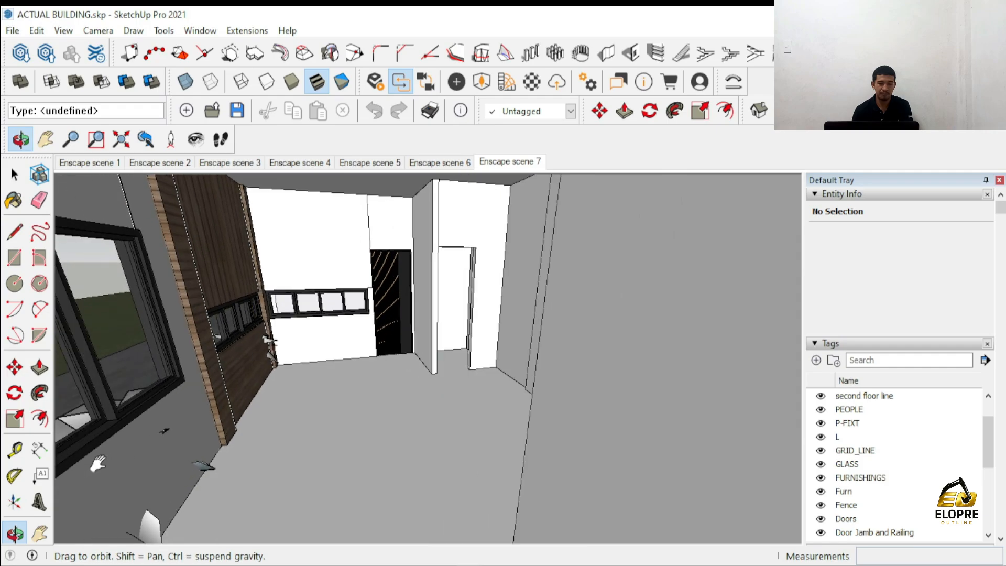
{"action": "scroll", "coordinate": [320, 408], "scroll_direction": "up", "scroll_amount": 3}
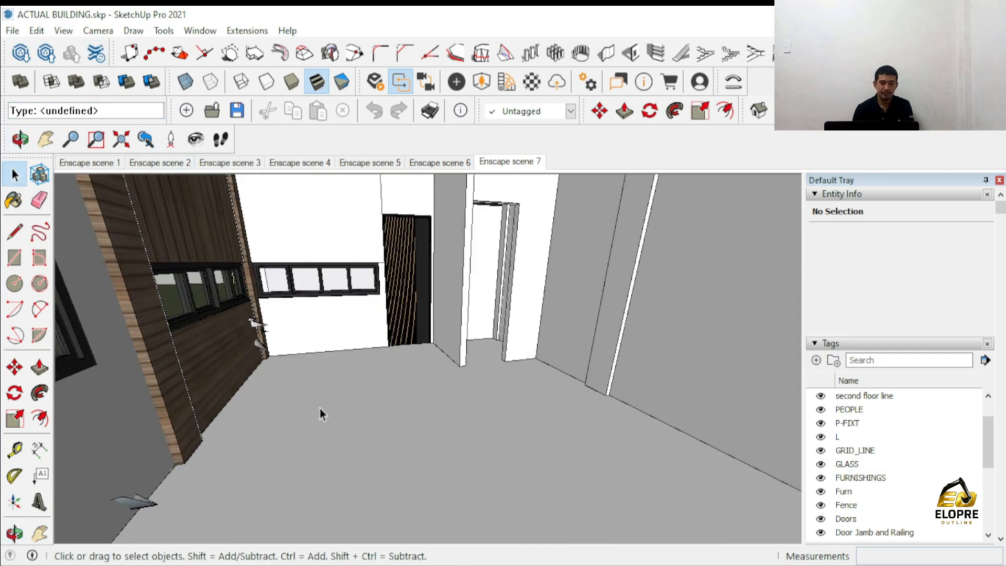
{"action": "mouse_move", "coordinate": [320, 409]}
{"action": "middle_mouse_down"}
{"action": "mouse_move", "coordinate": [462, 417]}
{"action": "mouse_move", "coordinate": [357, 441]}
{"action": "mouse_move", "coordinate": [450, 440]}
{"action": "mouse_move", "coordinate": [373, 485]}
{"action": "mouse_move", "coordinate": [409, 418]}
{"action": "mouse_move", "coordinate": [567, 428]}
{"action": "mouse_move", "coordinate": [568, 382]}
{"action": "mouse_move", "coordinate": [465, 472]}
{"action": "mouse_move", "coordinate": [503, 450]}
{"action": "mouse_move", "coordinate": [461, 491]}
{"action": "mouse_move", "coordinate": [463, 502]}
{"action": "middle_mouse_up"}
{"action": "middle_click_drag", "start_coordinate": [304, 285], "coordinate": [395, 370]}
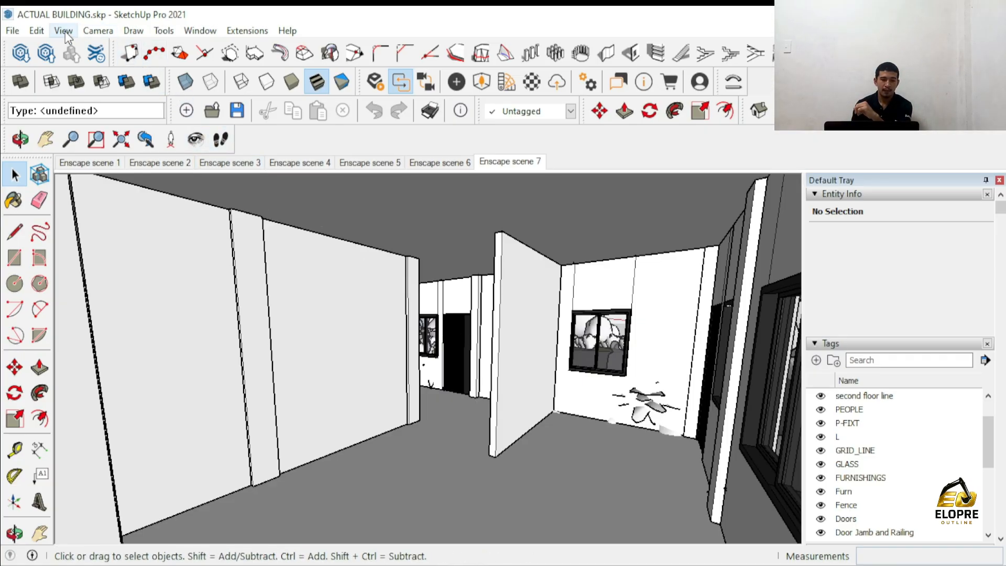
{"action": "left_click", "coordinate": [95, 30]}
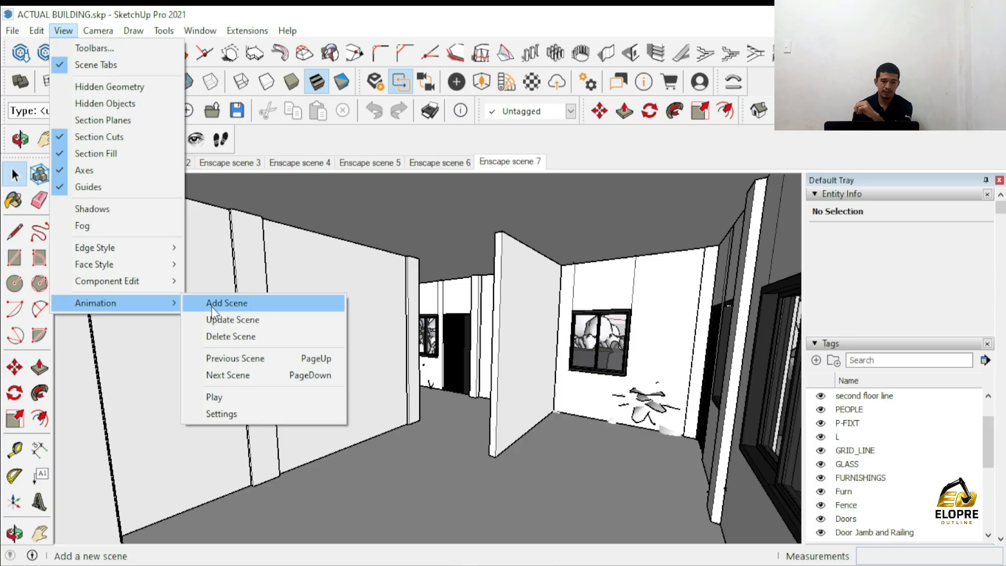
{"action": "left_click", "coordinate": [213, 310]}
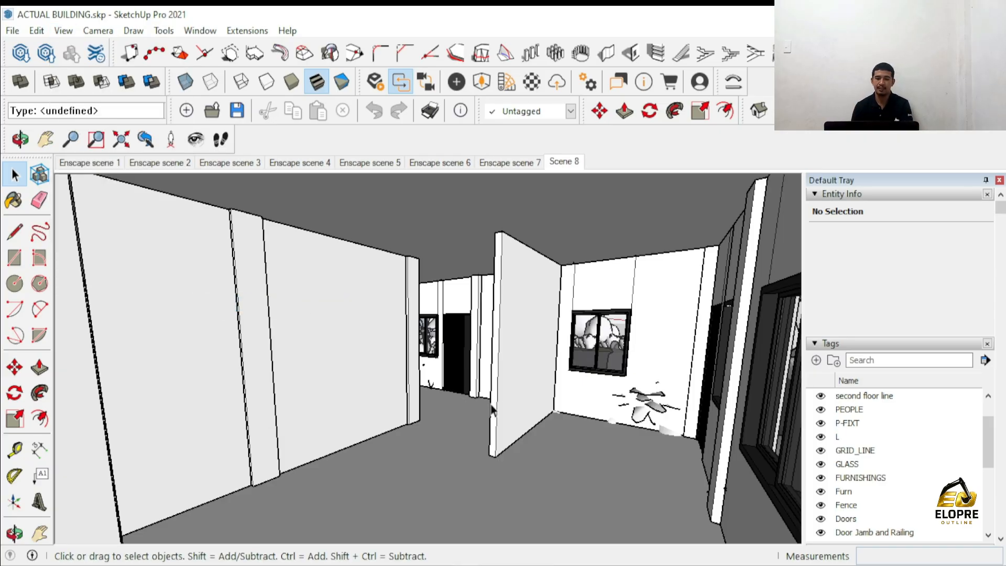
- Leave the interior view, recall Enscape scene 1 and return to Scene 8 to check the transition and the room
{"action": "middle_click_drag", "start_coordinate": [491, 409], "coordinate": [112, 169]}
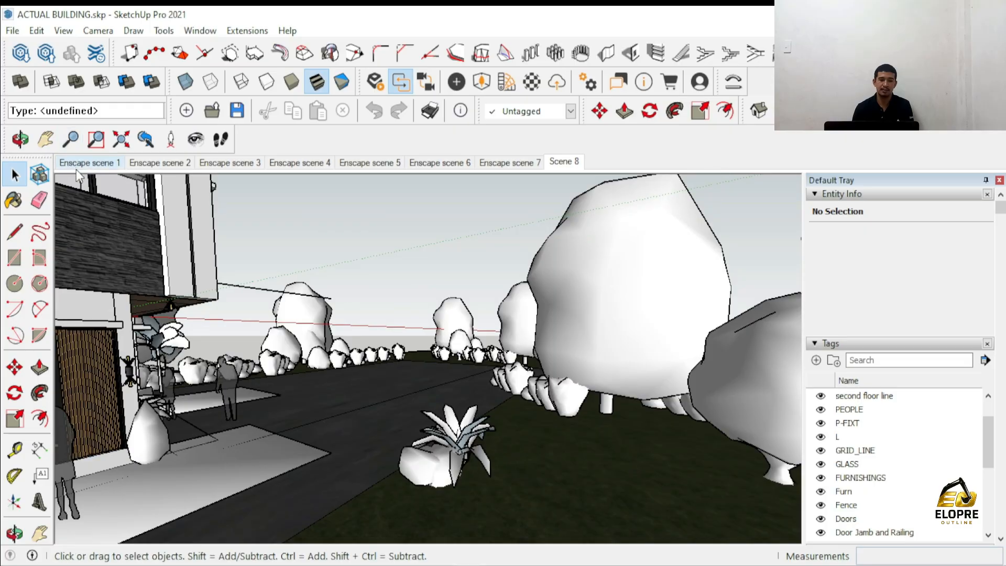
{"action": "left_click", "coordinate": [89, 163]}
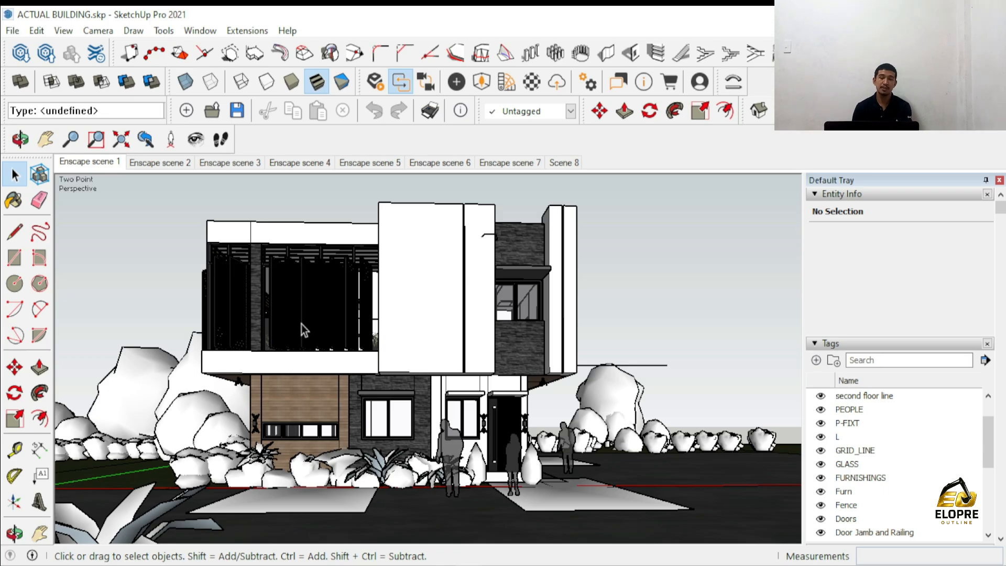
{"action": "left_click", "coordinate": [559, 165]}
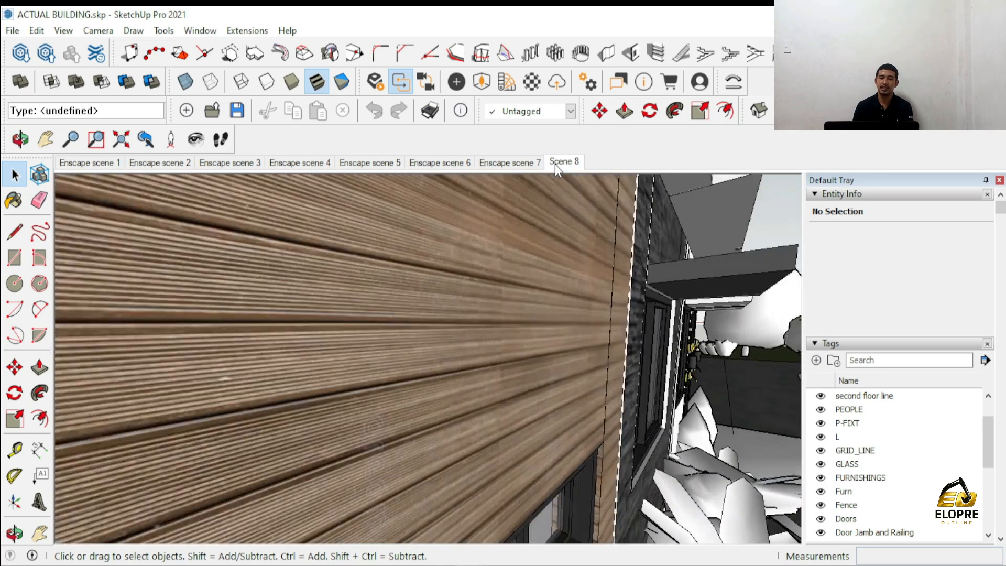
{"action": "middle_click_drag", "start_coordinate": [545, 447], "coordinate": [386, 450]}
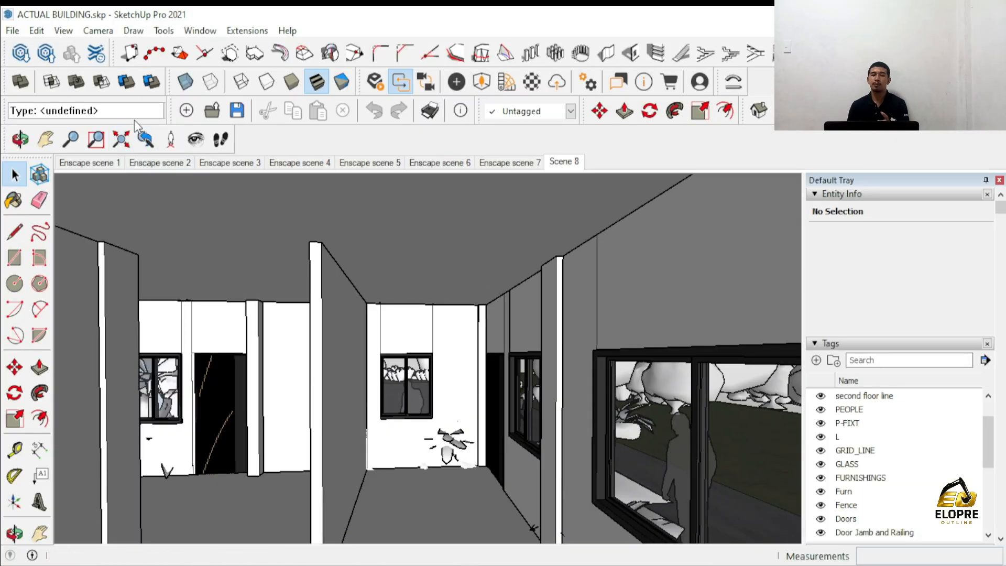
- Disable scene transitions in the model's animation settings
{"action": "left_click", "coordinate": [65, 33]}
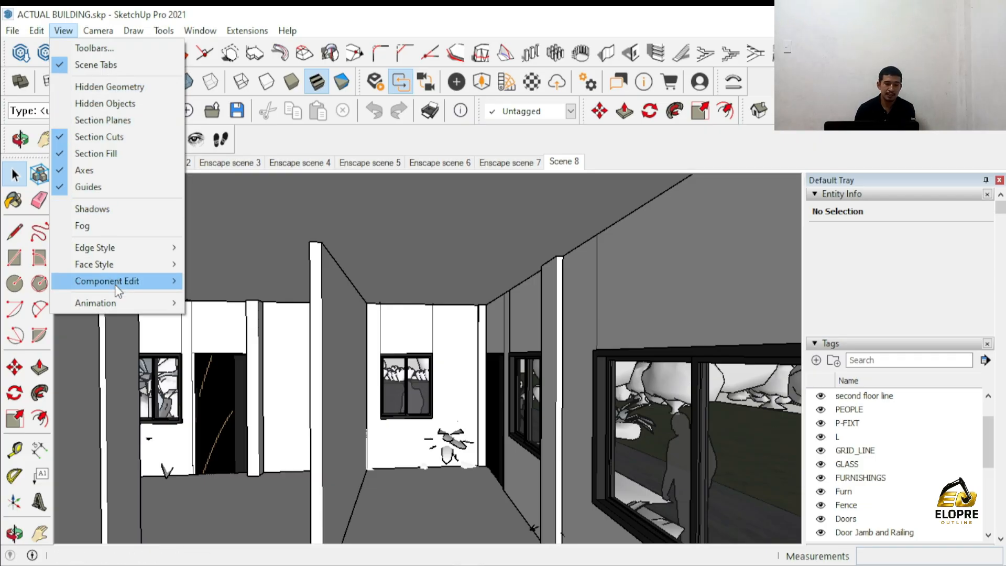
{"action": "mouse_move", "coordinate": [124, 300]}
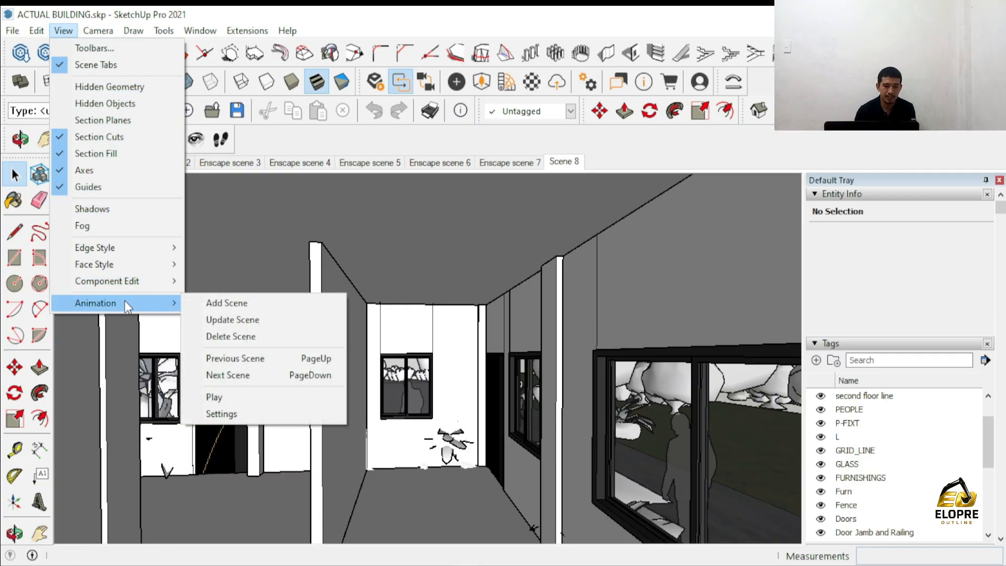
{"action": "left_click", "coordinate": [222, 414]}
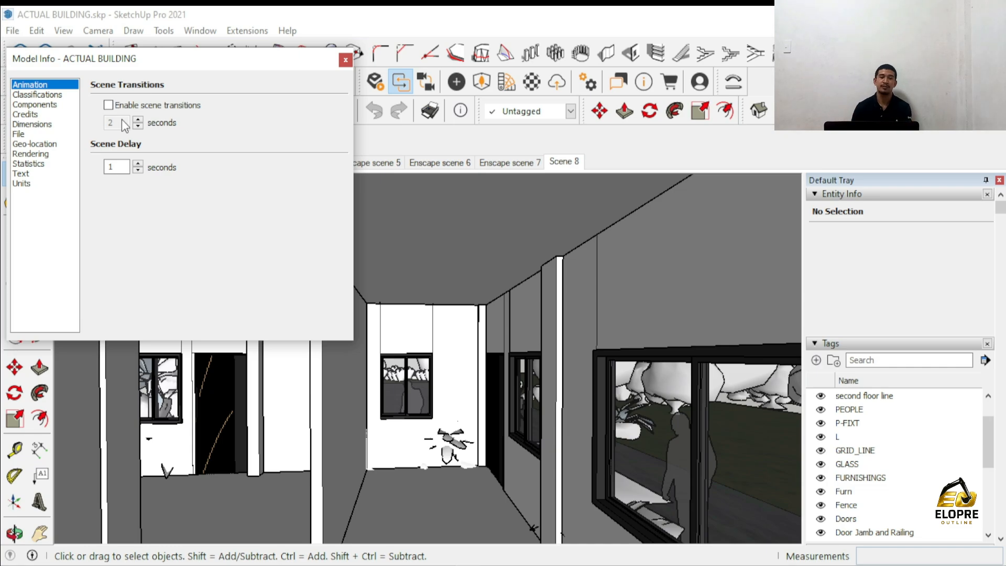
{"action": "left_click", "coordinate": [345, 59]}
- Recall Enscape scenes 1 through 7 in turn to check how they switch without transitions
{"action": "left_click", "coordinate": [93, 161]}
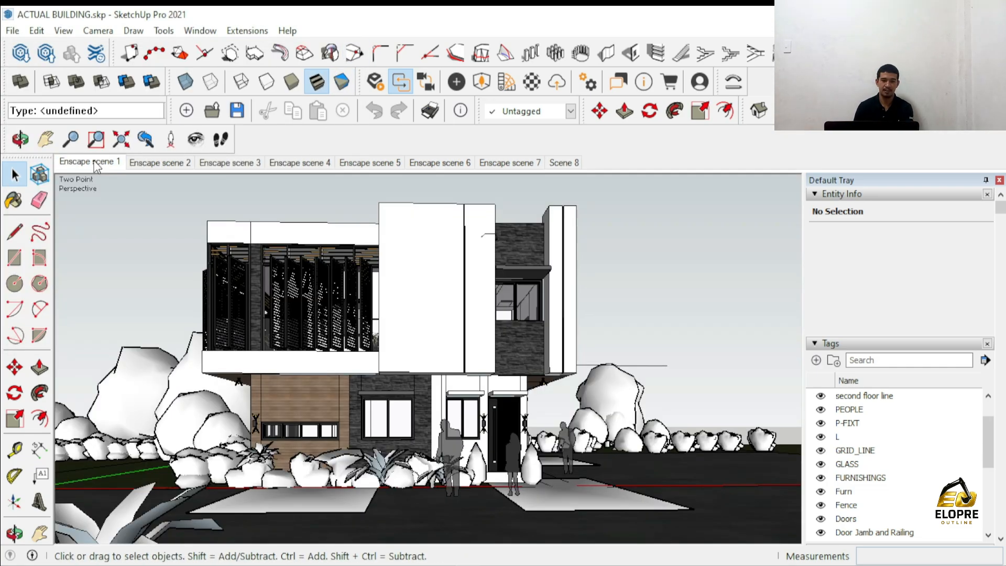
{"action": "left_click", "coordinate": [155, 164]}
{"action": "left_click", "coordinate": [216, 164]}
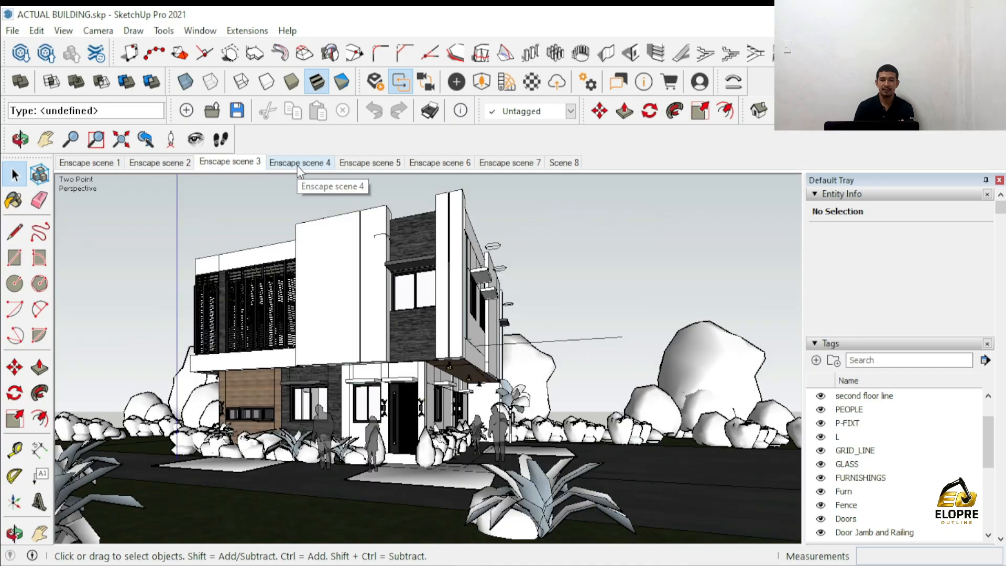
{"action": "left_click", "coordinate": [297, 163]}
{"action": "left_click", "coordinate": [367, 163]}
{"action": "left_click", "coordinate": [437, 164]}
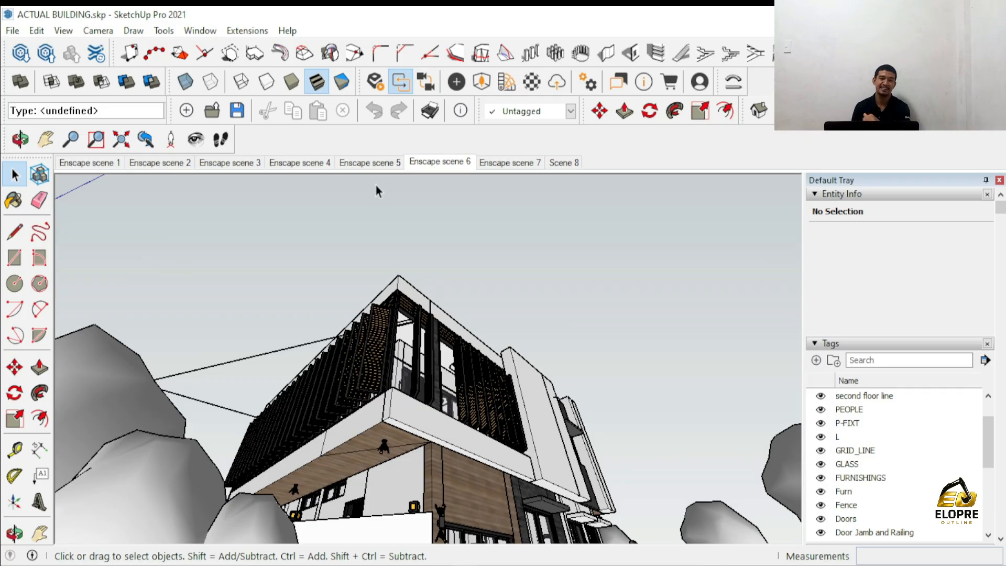
{"action": "left_click", "coordinate": [515, 169]}
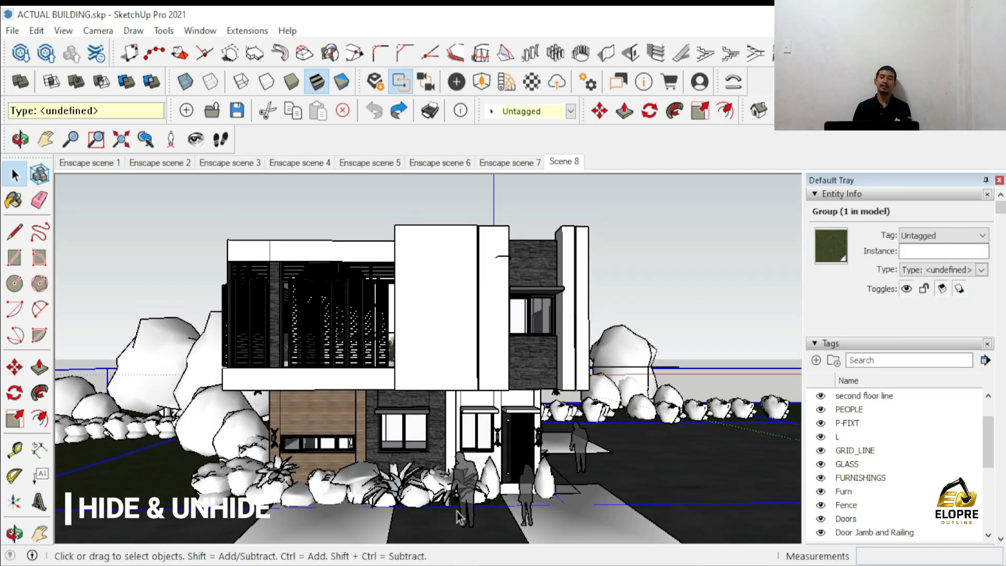
- Hide the Man_2 figure standing in front of the house and turn off the display of hidden objects
{"action": "scroll", "coordinate": [461, 511], "scroll_direction": "up", "scroll_amount": 3}
{"action": "middle_click_drag", "start_coordinate": [462, 511], "coordinate": [464, 495]}
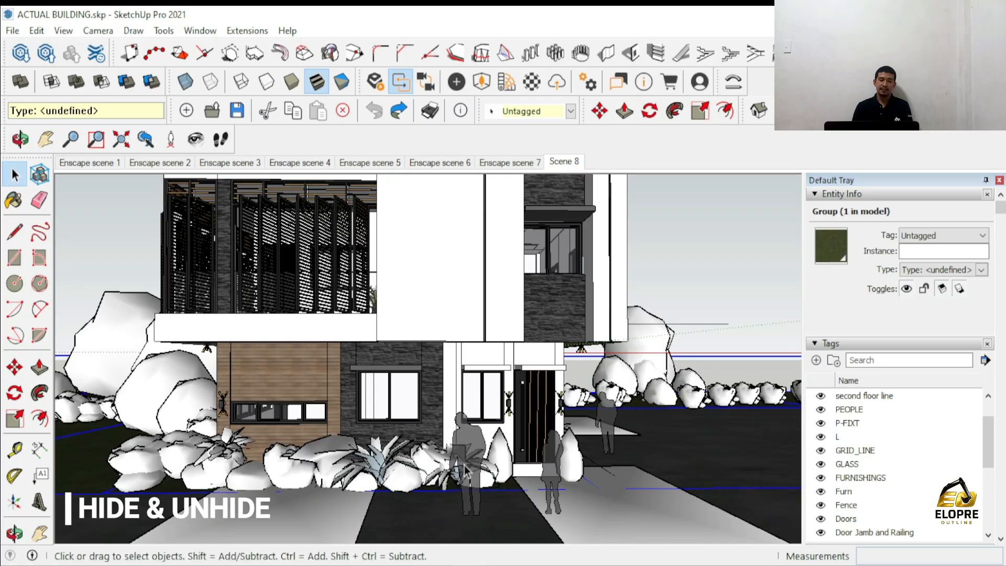
{"action": "left_click", "coordinate": [464, 465]}
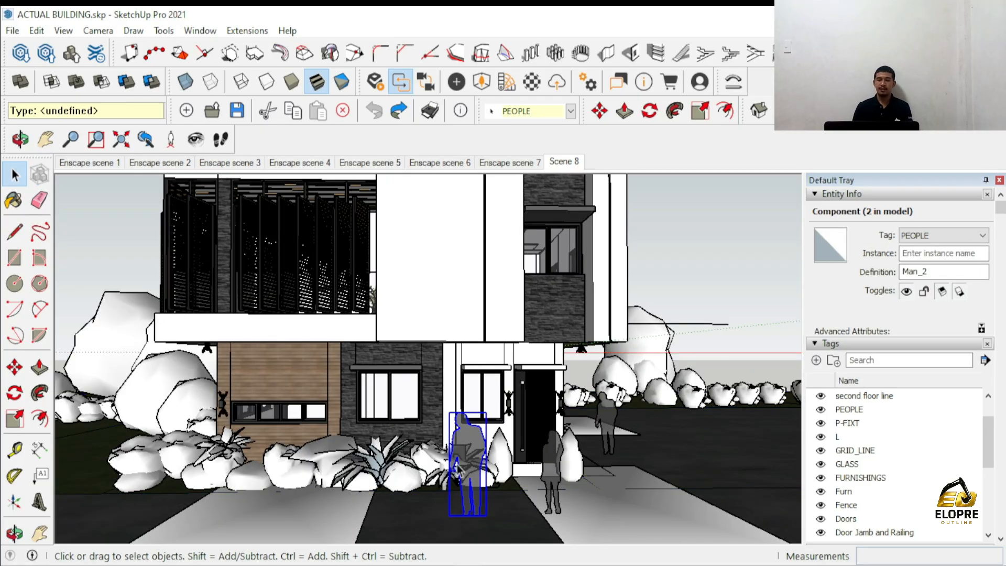
{"action": "right_click", "coordinate": [466, 462]}
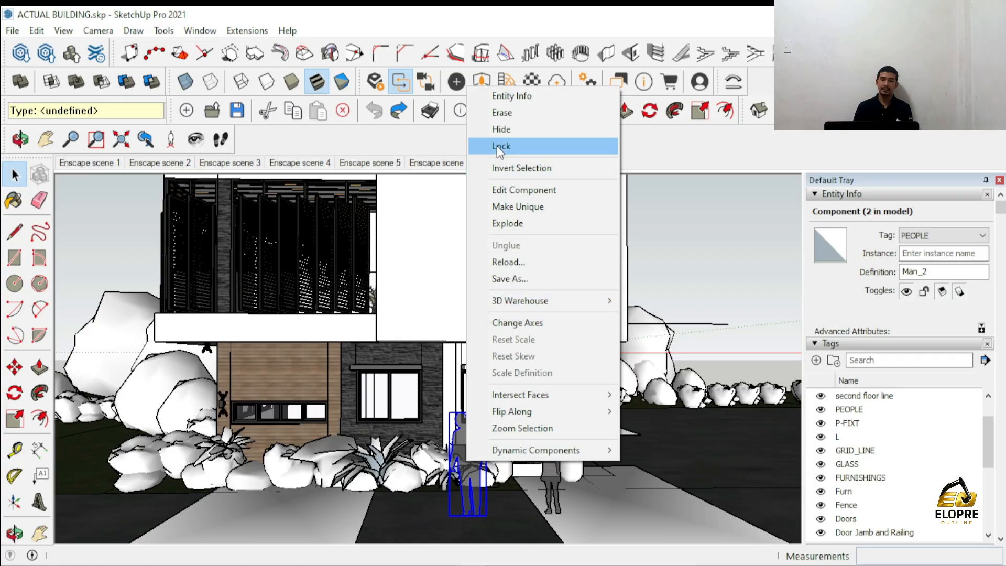
{"action": "left_click", "coordinate": [501, 129]}
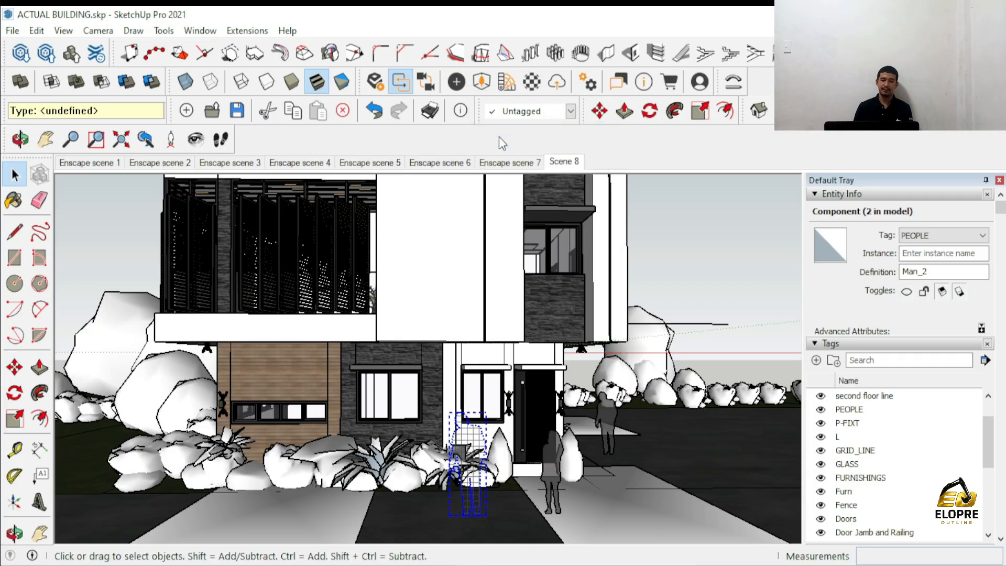
{"action": "left_click", "coordinate": [64, 30]}
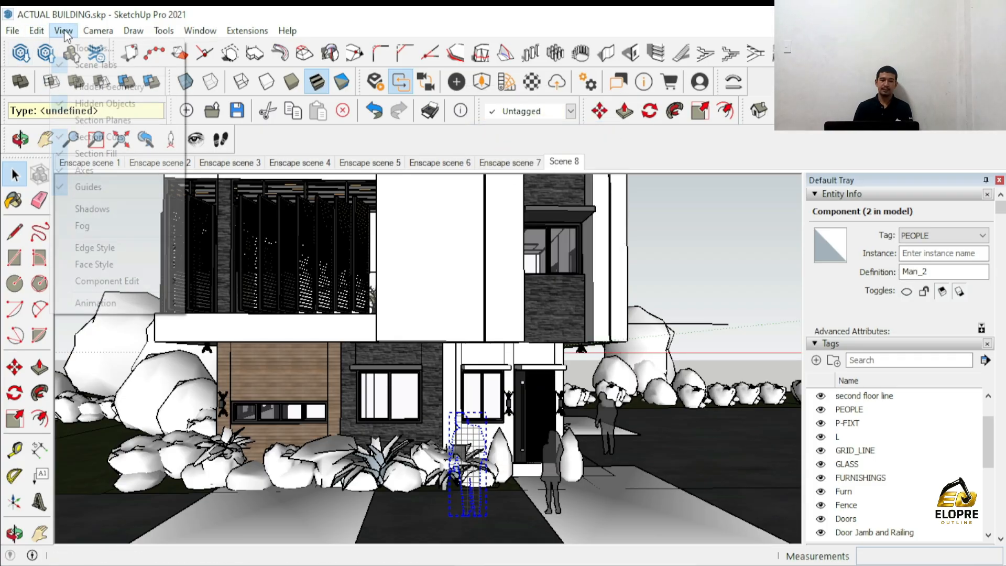
{"action": "left_click", "coordinate": [55, 108]}
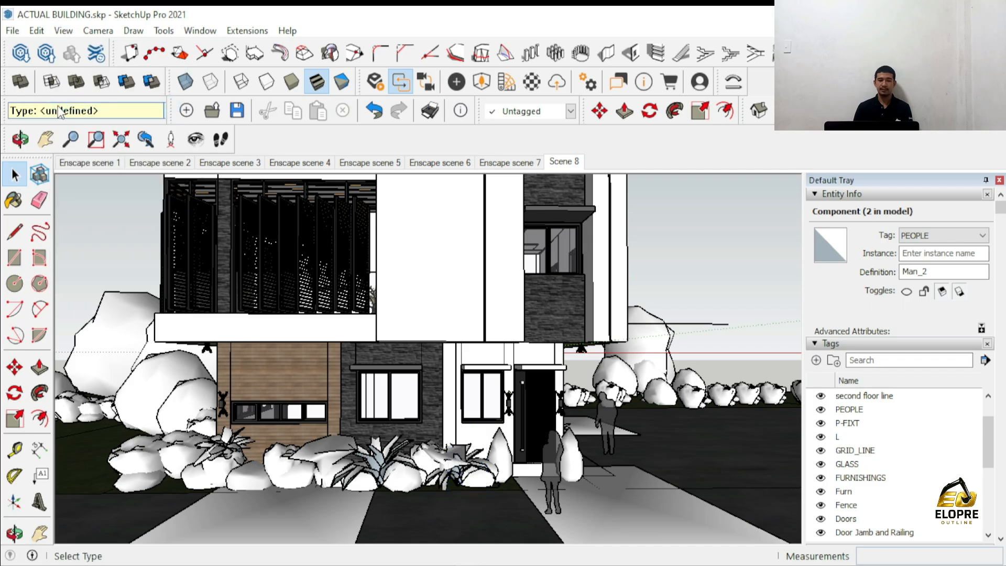
- Hide the white projecting wall group on the upper floor's front facade
{"action": "middle_click_drag", "start_coordinate": [502, 454], "coordinate": [456, 403]}
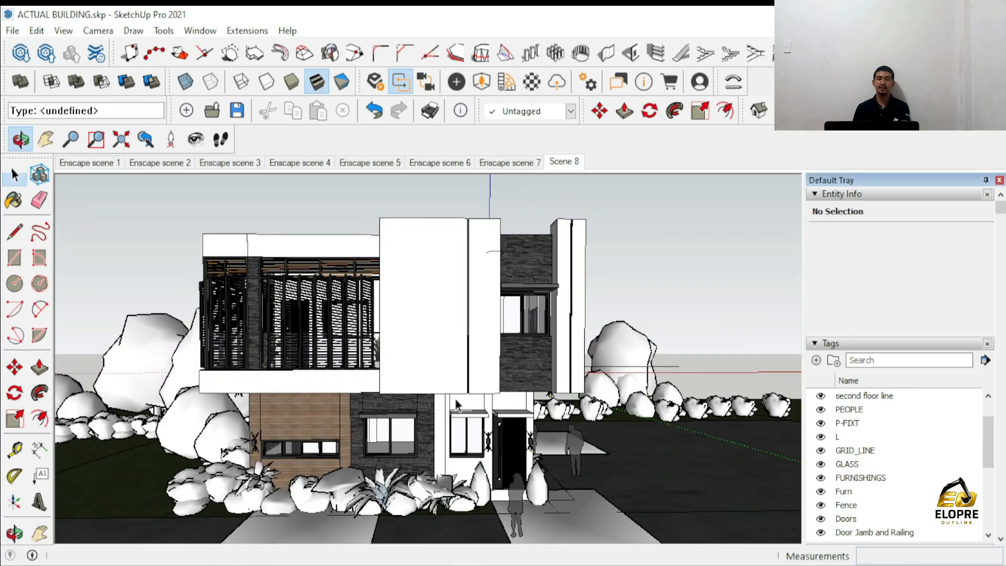
{"action": "left_click", "coordinate": [439, 370]}
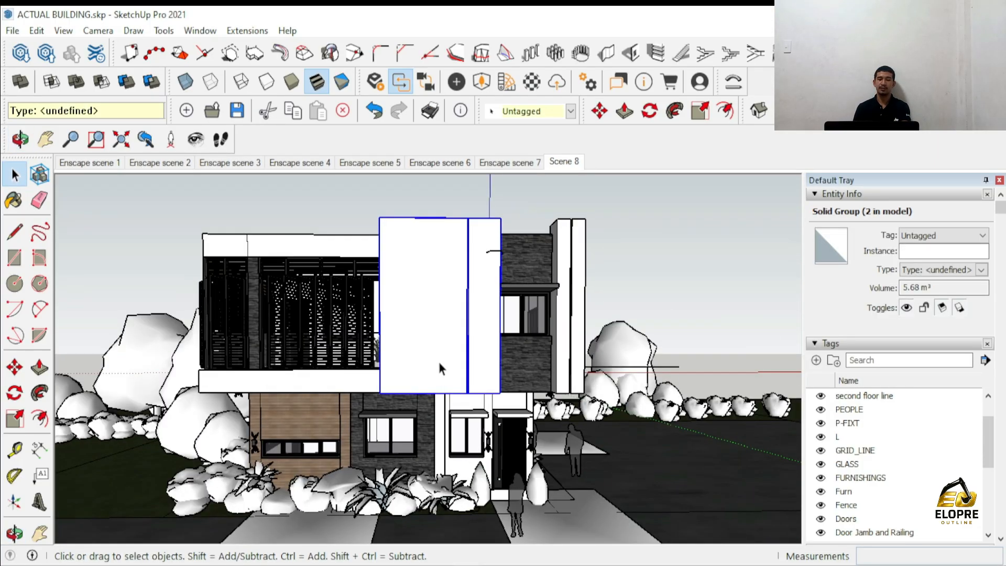
{"action": "right_click", "coordinate": [438, 359]}
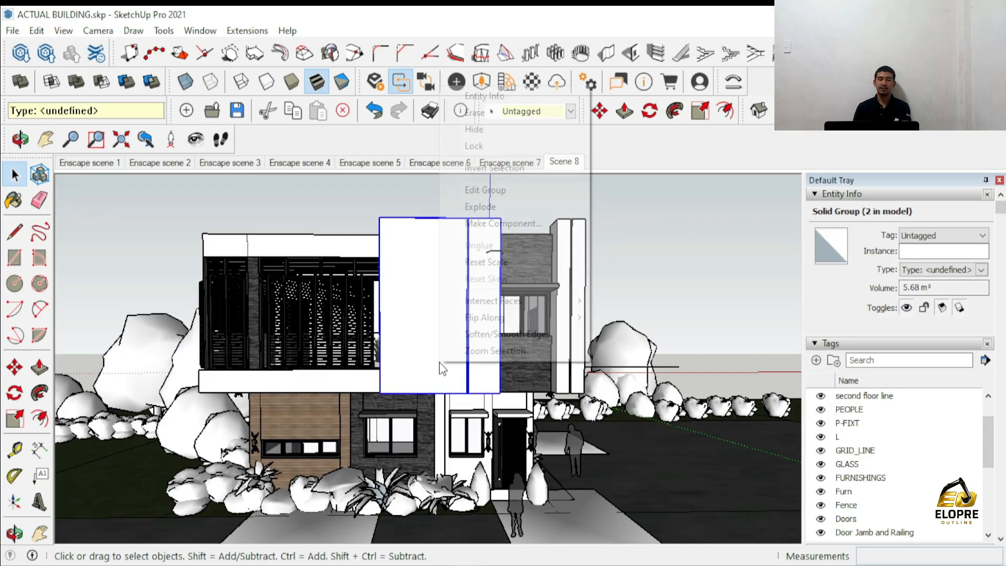
{"action": "left_click", "coordinate": [469, 132]}
{"action": "middle_click_drag", "start_coordinate": [462, 359], "coordinate": [489, 386]}
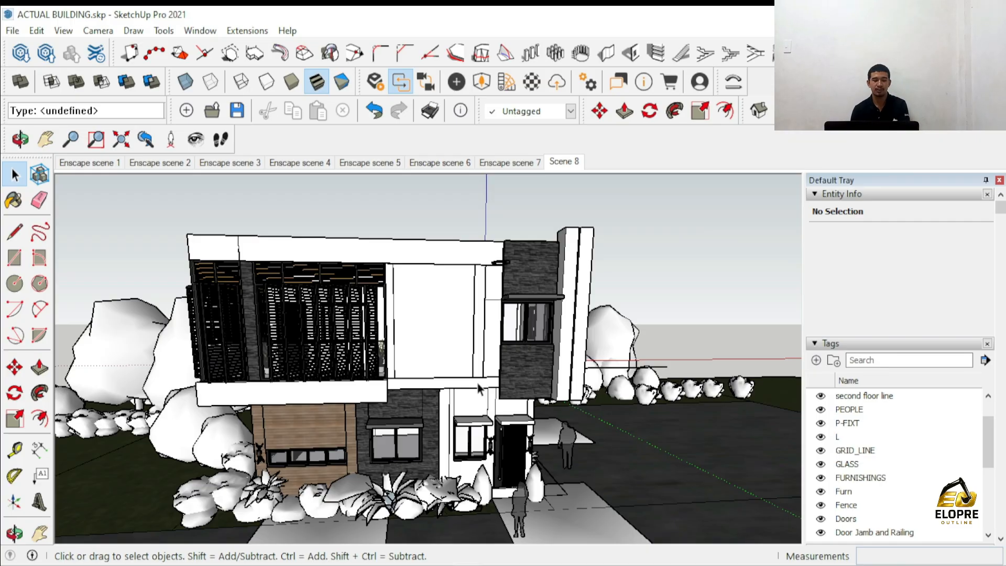
- Draw a vertical rectangle about 1270 by 3900 mm on the exposed upper-floor front wall
{"action": "key", "text": "r"}
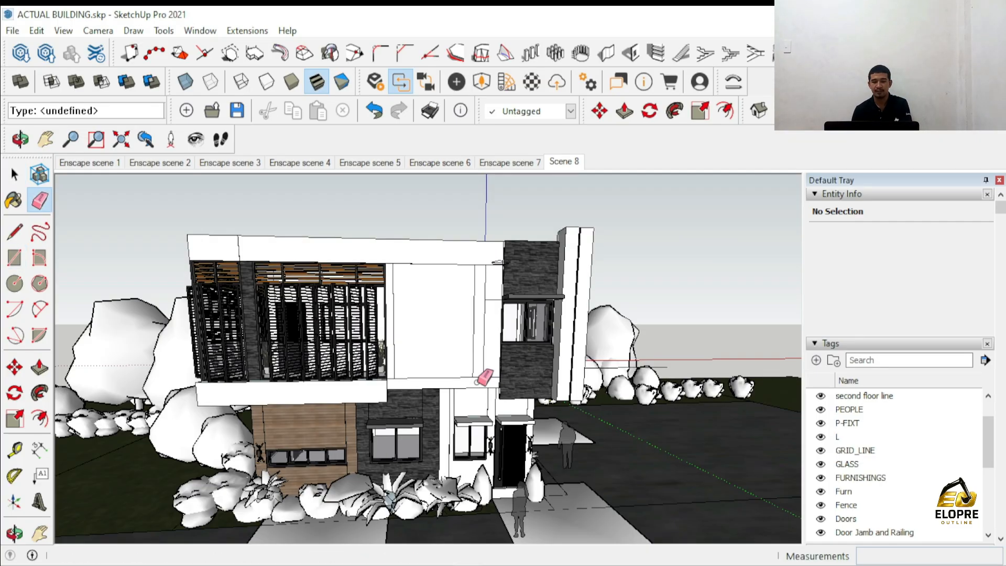
{"action": "left_click", "coordinate": [408, 239]}
{"action": "left_click", "coordinate": [449, 387]}
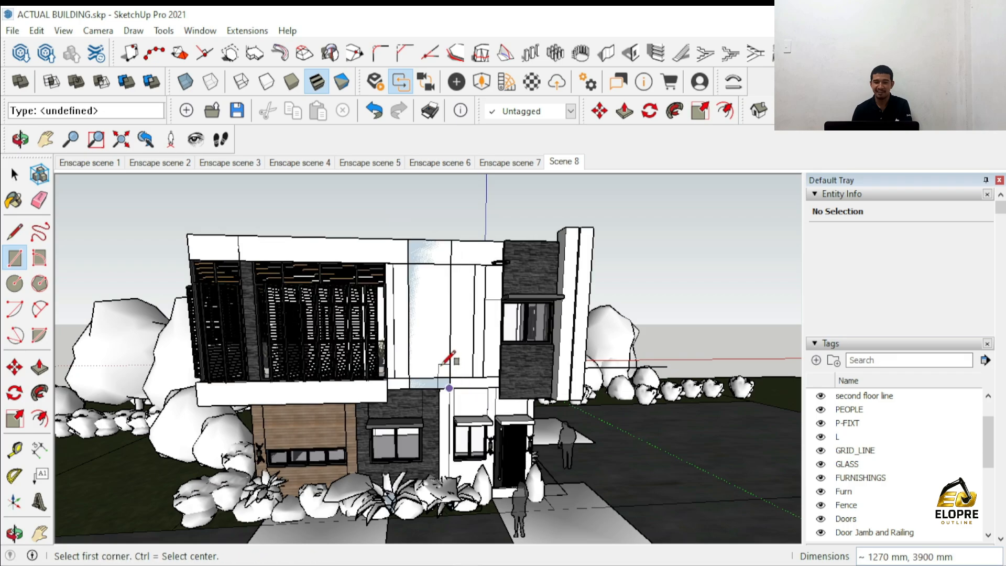
- Select the new rectangle with its edges and make it a group
{"action": "key", "text": "space"}
{"action": "double_click", "coordinate": [435, 352]}
{"action": "right_click", "coordinate": [435, 352]}
{"action": "key", "text": "Escape"}
{"action": "key", "text": "Escape"}
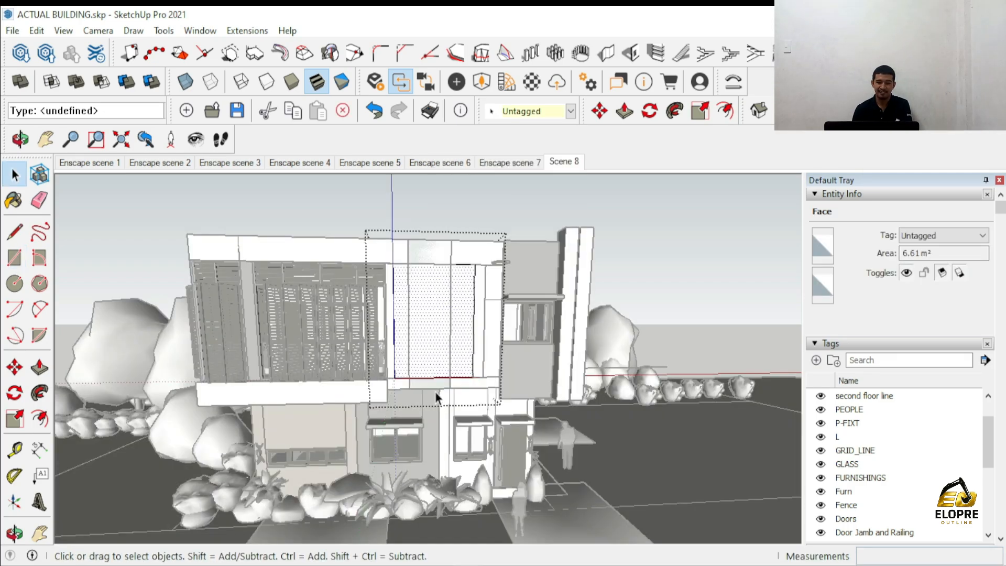
{"action": "double_click", "coordinate": [435, 386]}
{"action": "right_click", "coordinate": [434, 391]}
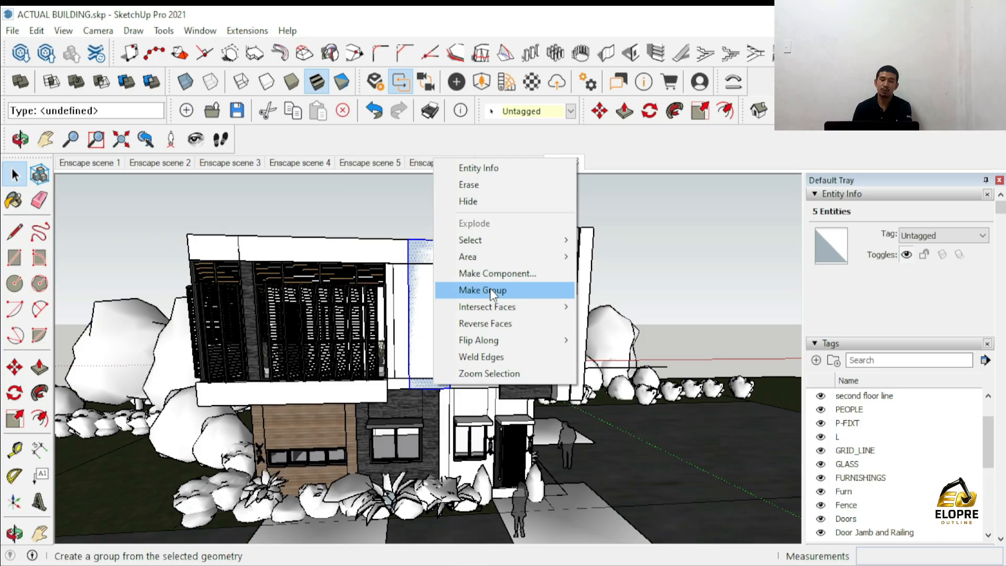
{"action": "left_click", "coordinate": [490, 290]}
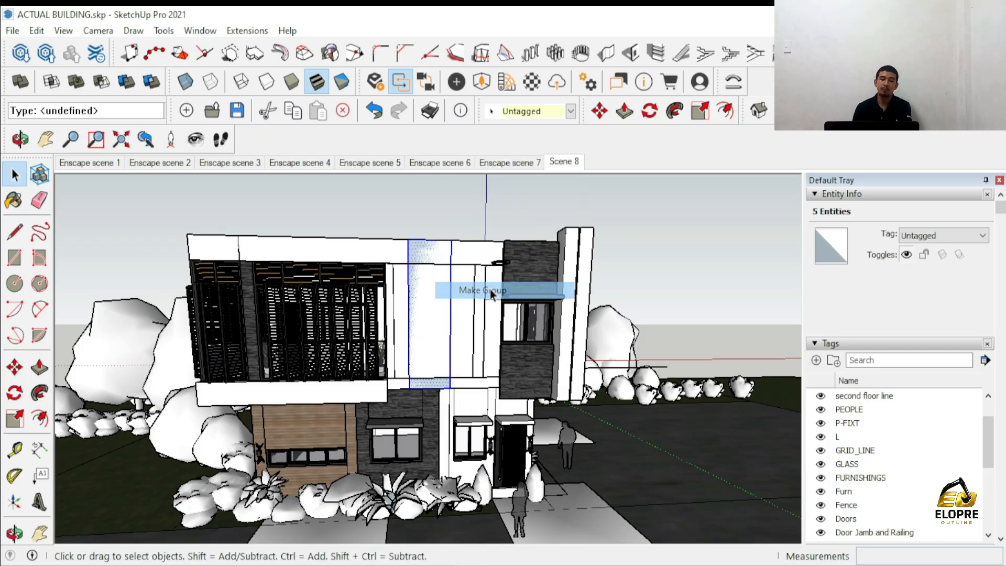
- Push/Pull the grouped rectangle outward about 408 mm into a solid block and leave the group
{"action": "double_click", "coordinate": [425, 392]}
{"action": "key", "text": "p"}
{"action": "left_click", "coordinate": [422, 388]}
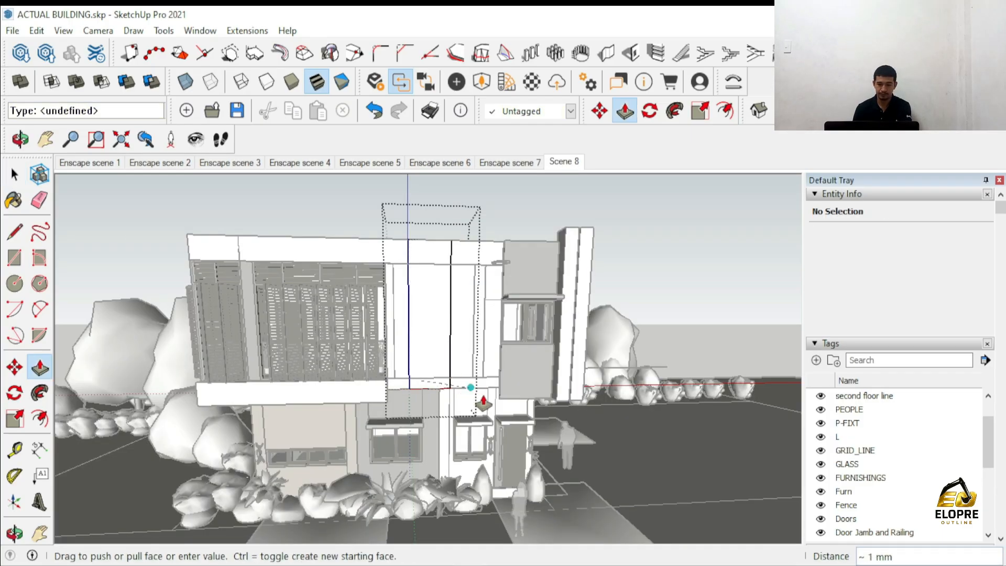
{"action": "left_click", "coordinate": [558, 403]}
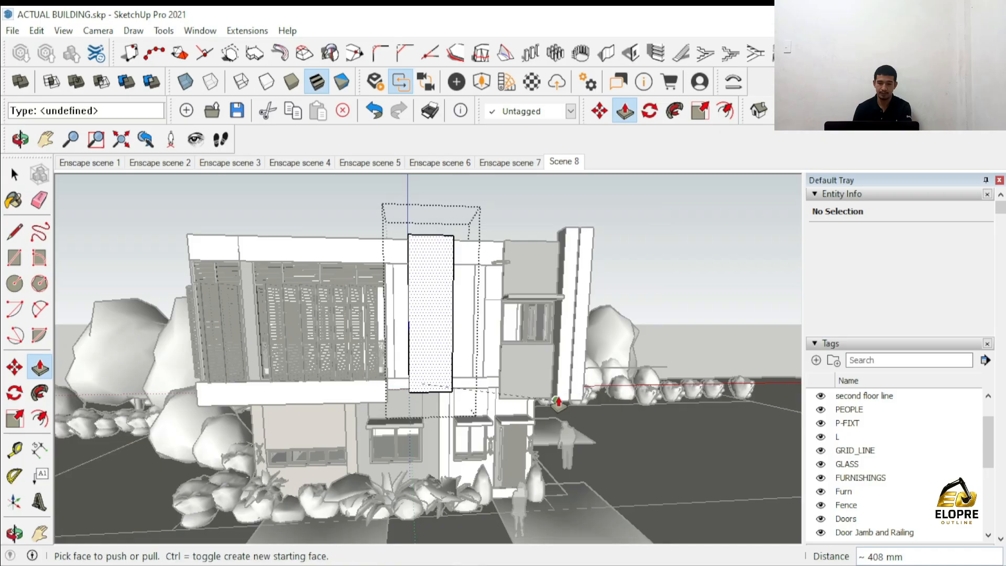
{"action": "middle_click_drag", "start_coordinate": [510, 395], "coordinate": [469, 388]}
{"action": "key", "text": "space"}
{"action": "left_click", "coordinate": [495, 391]}
- Copy the extruded block horizontally so the copy stands directly beside it, toward the stone-clad wall
{"action": "left_click", "coordinate": [408, 358]}
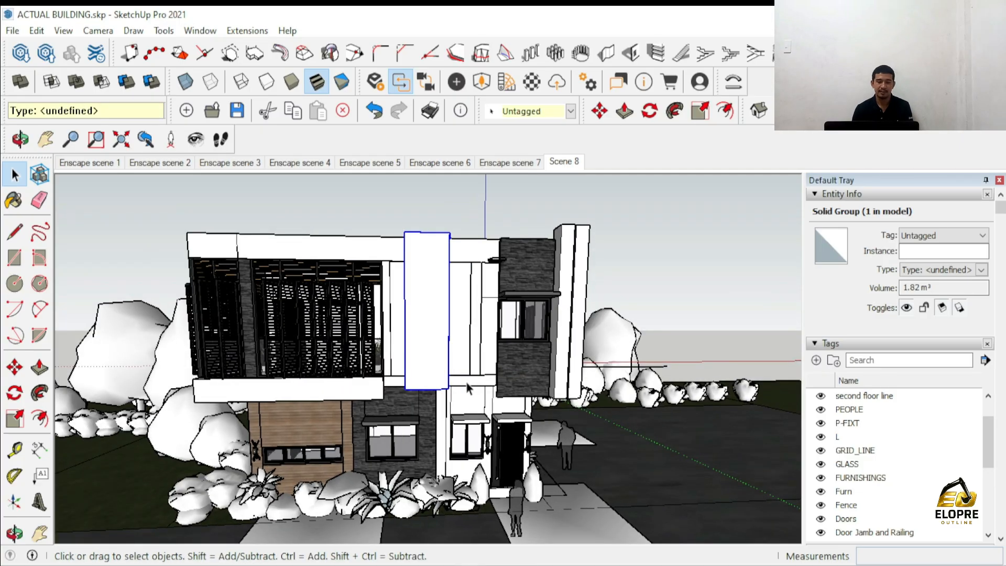
{"action": "key", "text": "m"}
{"action": "key", "text": "ctrl"}
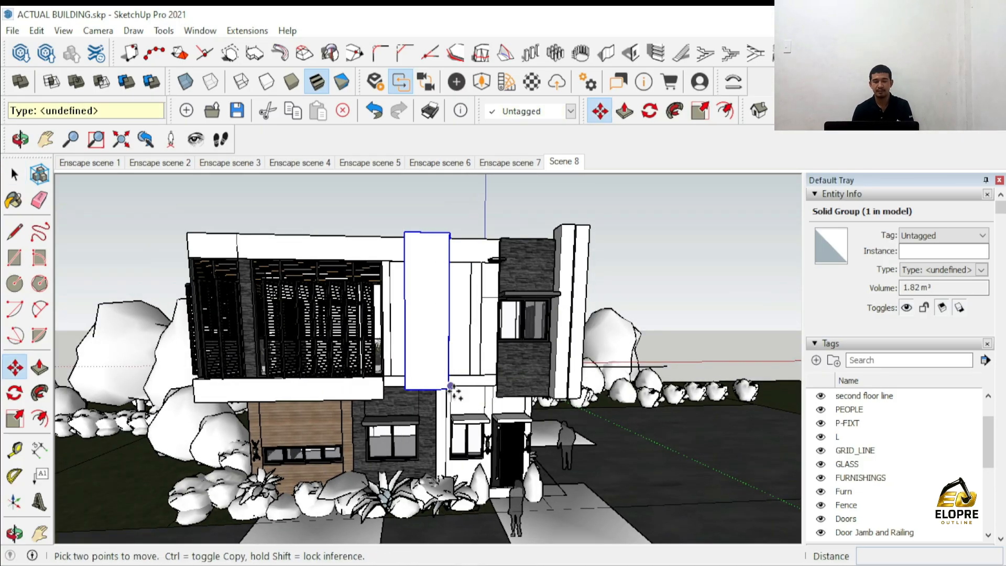
{"action": "left_click", "coordinate": [451, 386]}
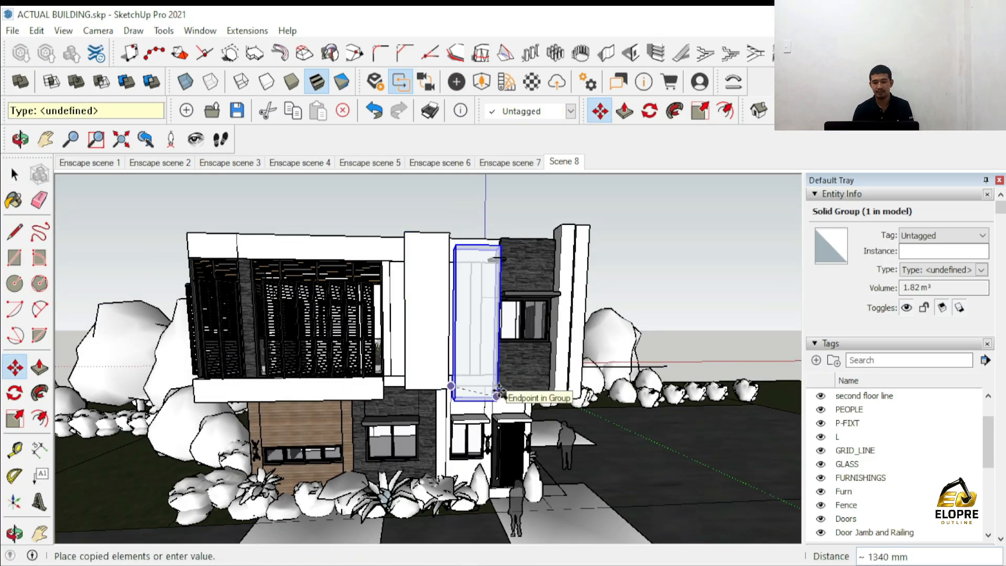
{"action": "left_click", "coordinate": [501, 388]}
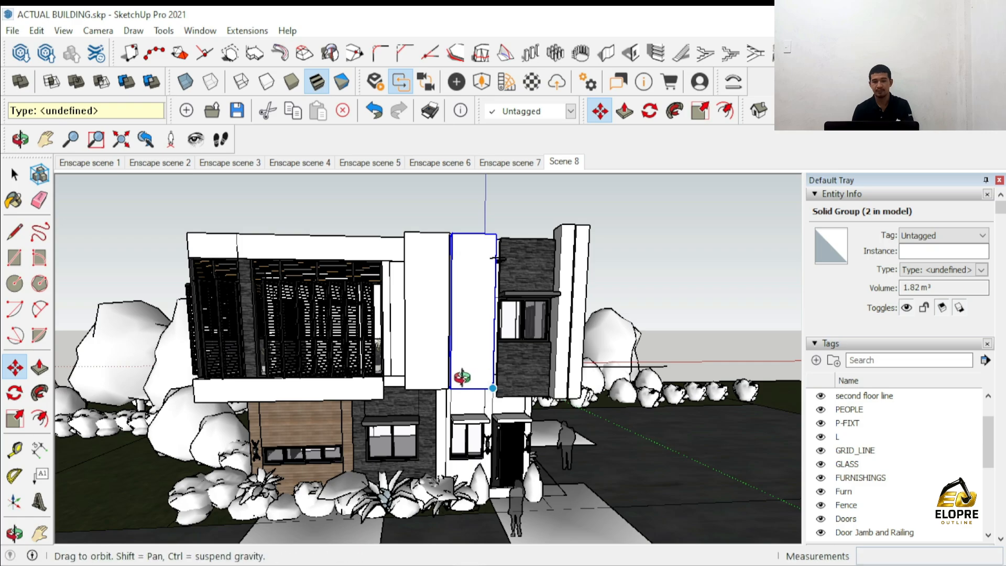
{"action": "middle_click_drag", "start_coordinate": [463, 377], "coordinate": [452, 347]}
{"action": "key", "text": "space"}
{"action": "scroll", "coordinate": [444, 370], "scroll_direction": "up", "scroll_amount": 3}
{"action": "scroll", "coordinate": [490, 340], "scroll_direction": "down", "scroll_amount": 3}
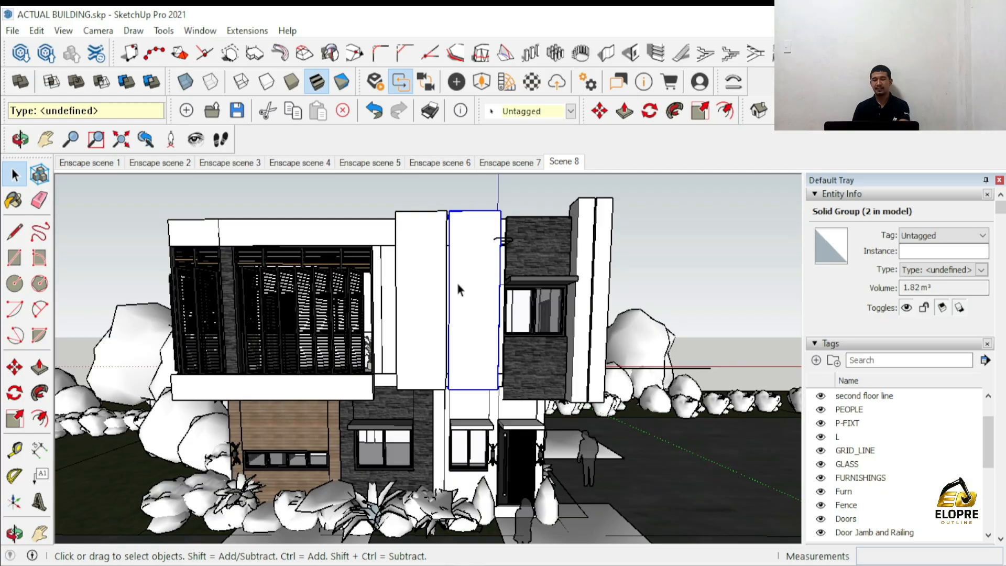
- Delete both newly made blocks from the upper-floor front wall
{"action": "key", "text": "Delete"}
{"action": "left_click", "coordinate": [430, 299]}
{"action": "key", "text": "Delete"}
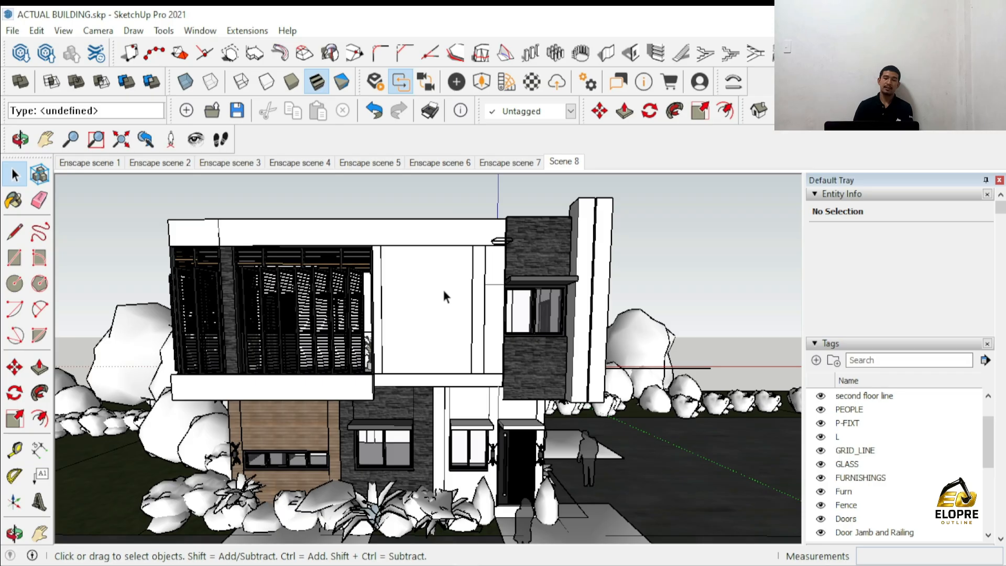
- Turn on the display of hidden objects in the model
{"action": "left_click", "coordinate": [63, 31]}
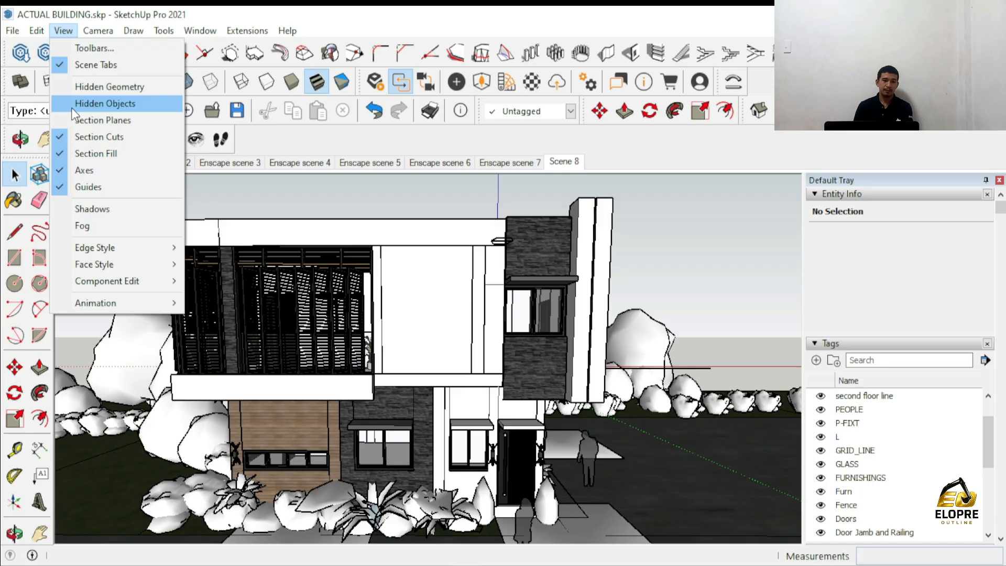
{"action": "left_click", "coordinate": [59, 103]}
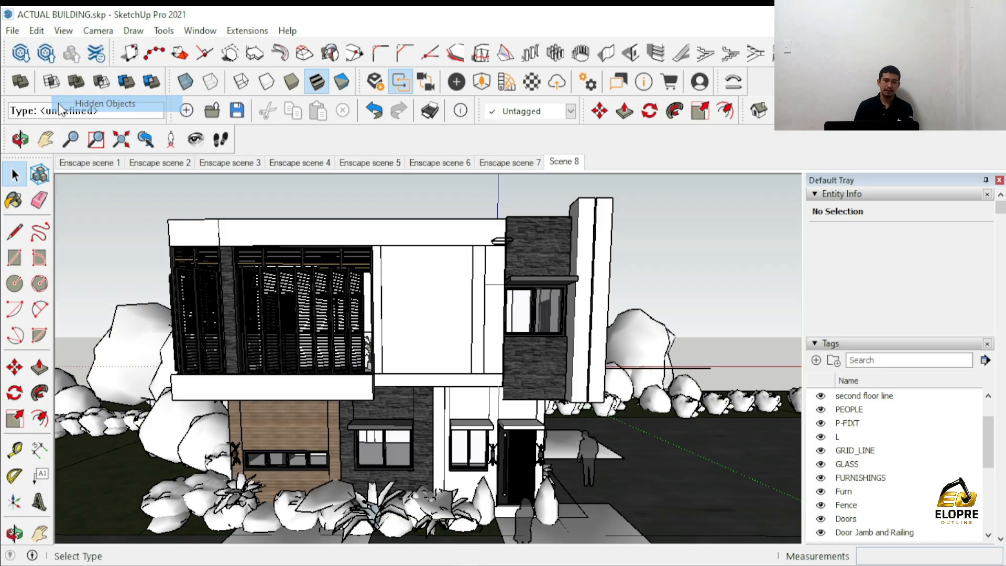
{"action": "middle_click_drag", "start_coordinate": [419, 367], "coordinate": [417, 326]}
- Unhide the white upper-floor wall group and the Man_2 figure in front of the house
{"action": "left_click", "coordinate": [417, 326]}
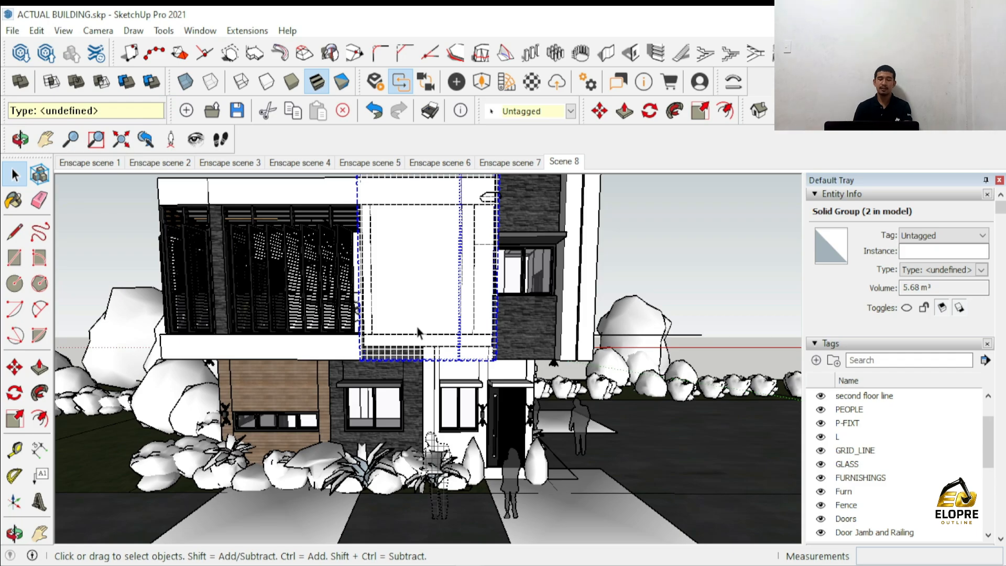
{"action": "right_click", "coordinate": [416, 326]}
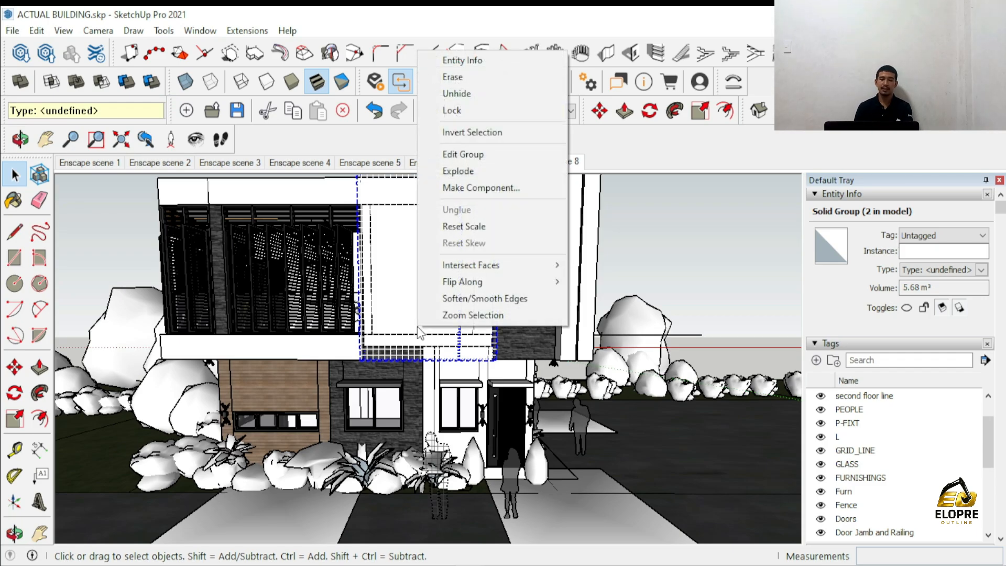
{"action": "left_click", "coordinate": [442, 93]}
{"action": "left_click", "coordinate": [439, 487]}
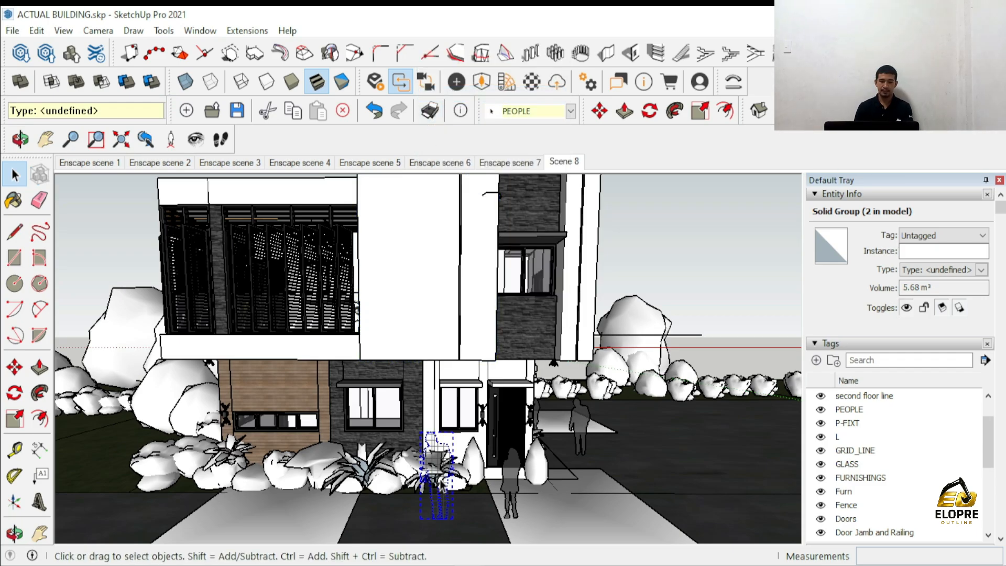
{"action": "right_click", "coordinate": [441, 478]}
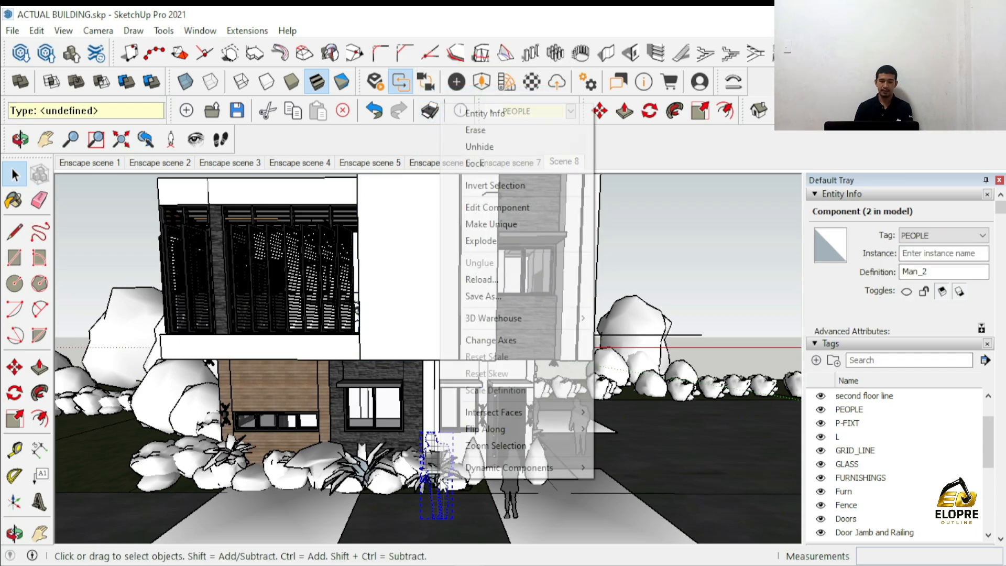
{"action": "left_click", "coordinate": [482, 163]}
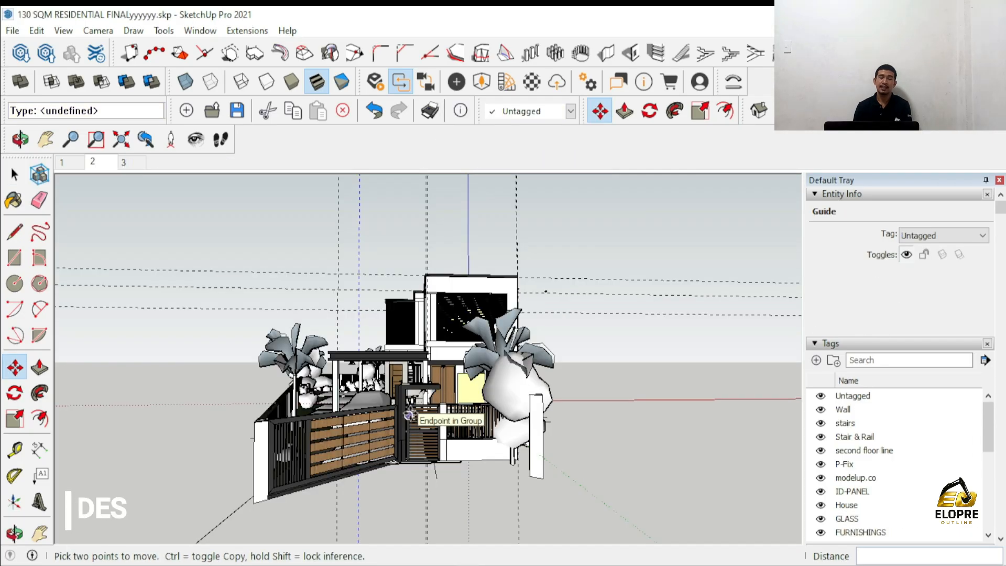
{"action": "middle_click_drag", "start_coordinate": [409, 416], "coordinate": [334, 410]}
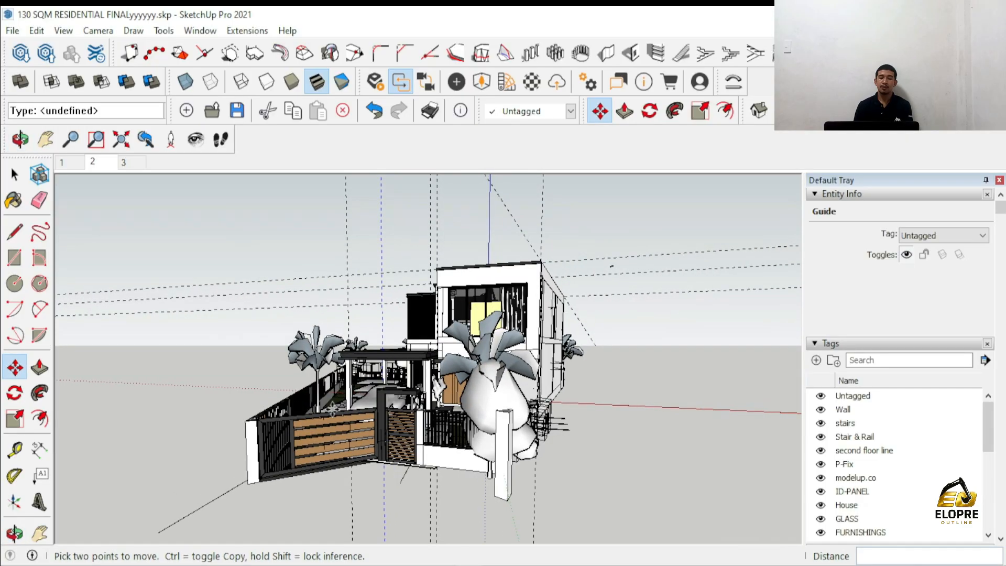
- Hide the two outermost vertical guide lines above the carport, one after the other
{"action": "key", "text": "space"}
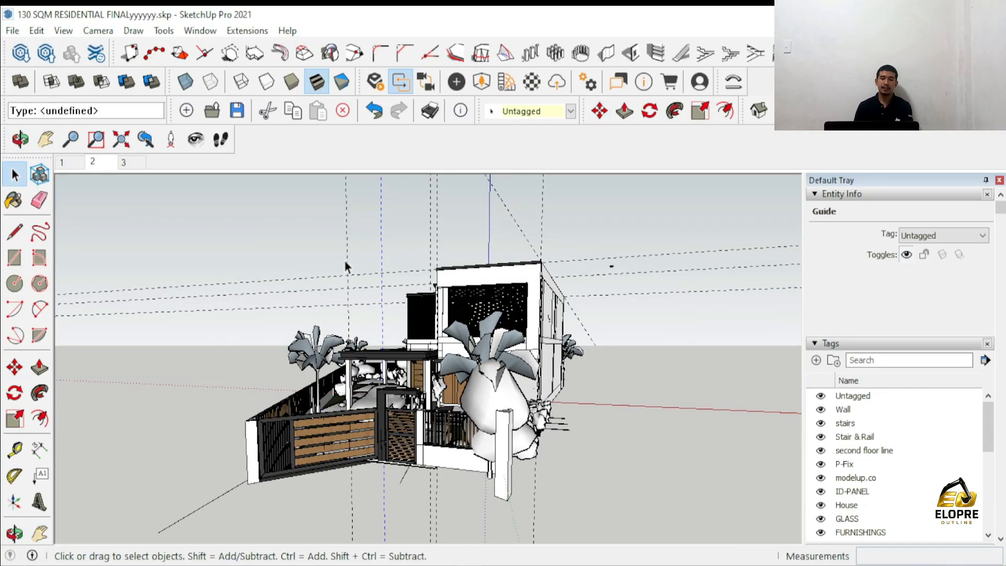
{"action": "left_click", "coordinate": [345, 261]}
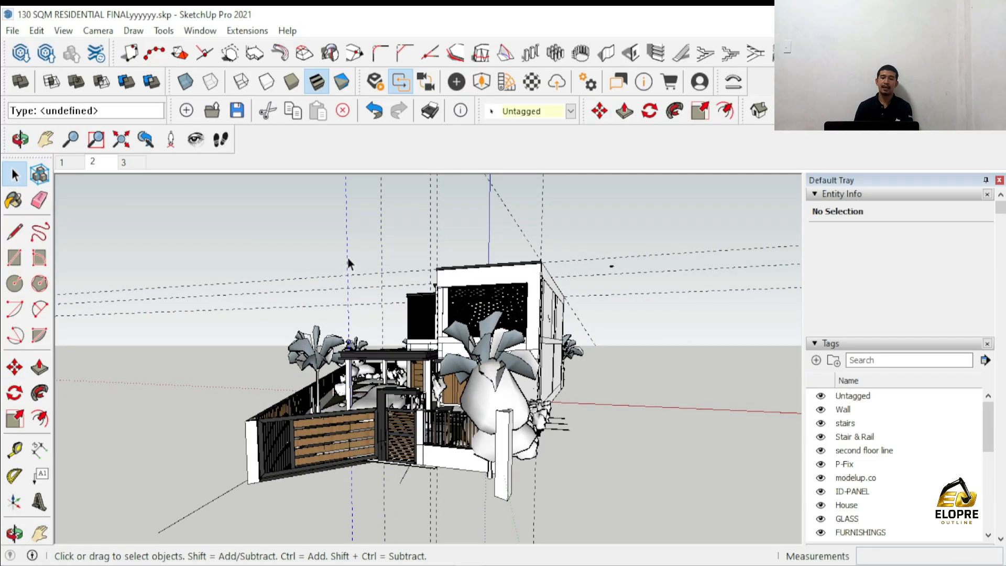
{"action": "left_click", "coordinate": [348, 260]}
{"action": "right_click", "coordinate": [348, 260]}
{"action": "left_click", "coordinate": [381, 301]}
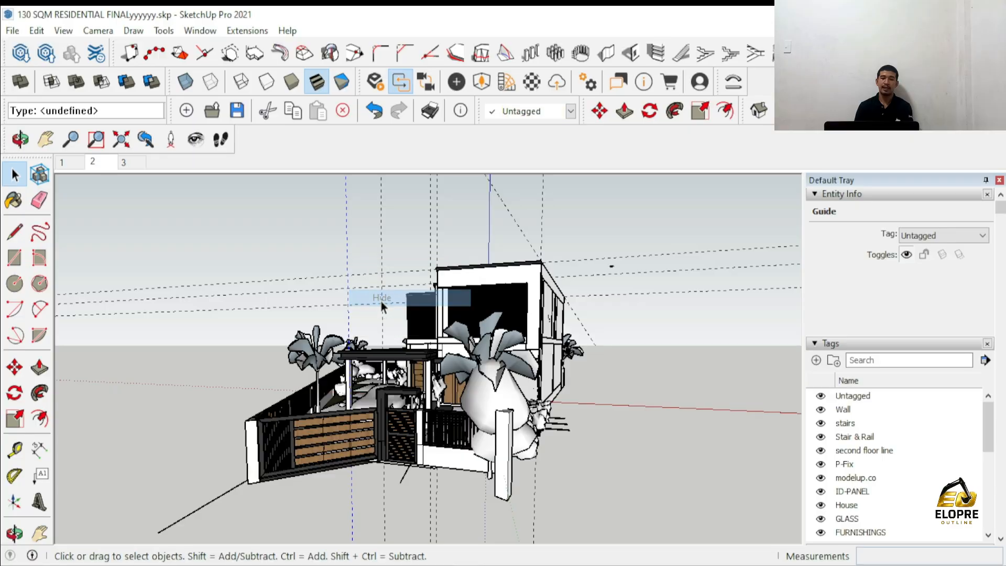
{"action": "left_click", "coordinate": [379, 259]}
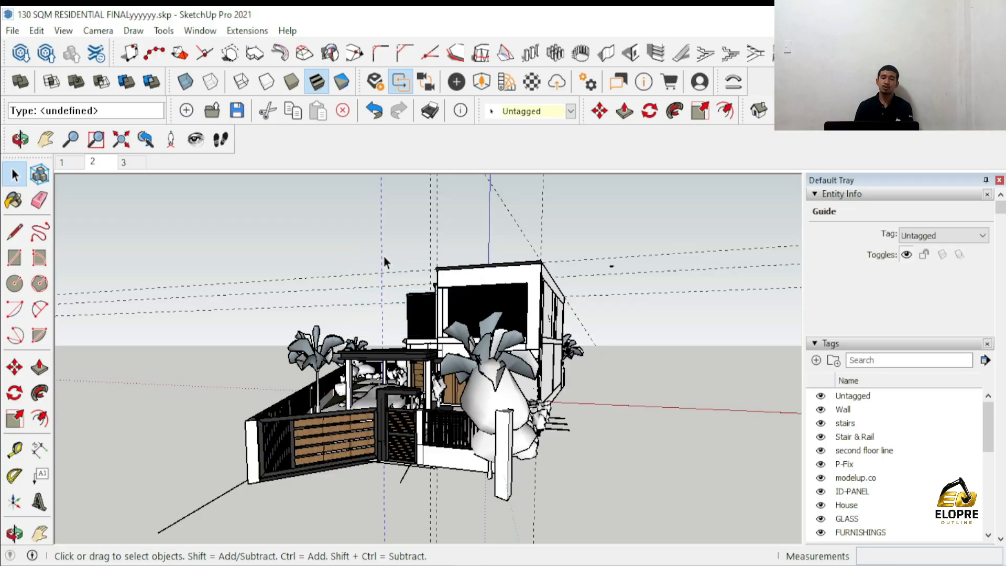
{"action": "right_click", "coordinate": [385, 256]}
{"action": "left_click", "coordinate": [407, 295]}
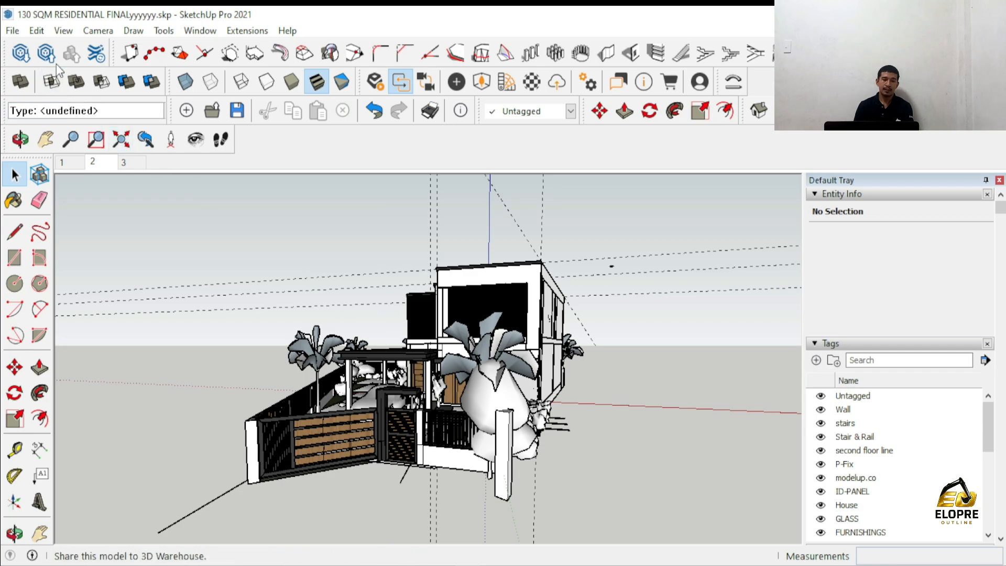
- Turn off the display of all guides and inspect the house front without them
{"action": "left_click", "coordinate": [68, 34]}
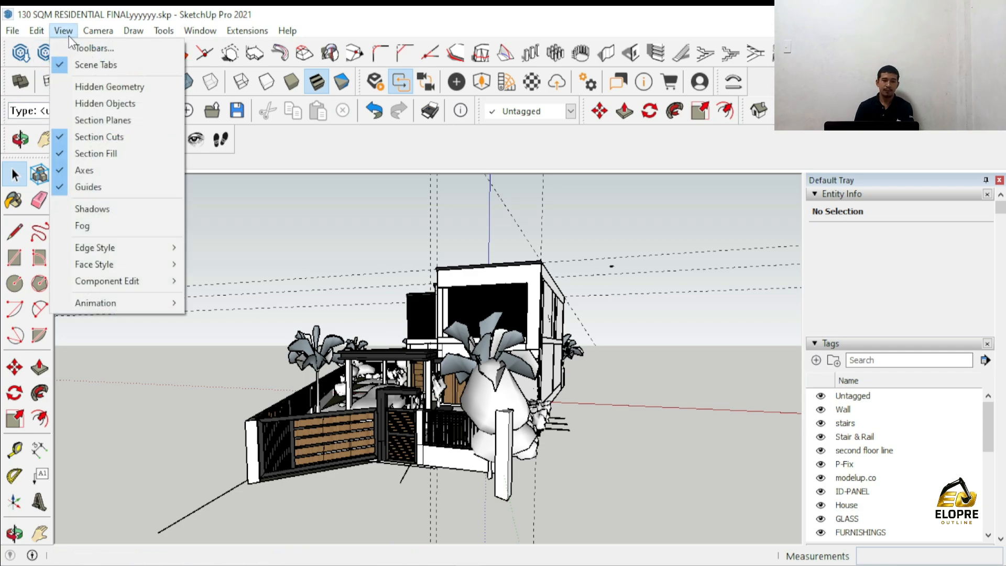
{"action": "left_click", "coordinate": [62, 186]}
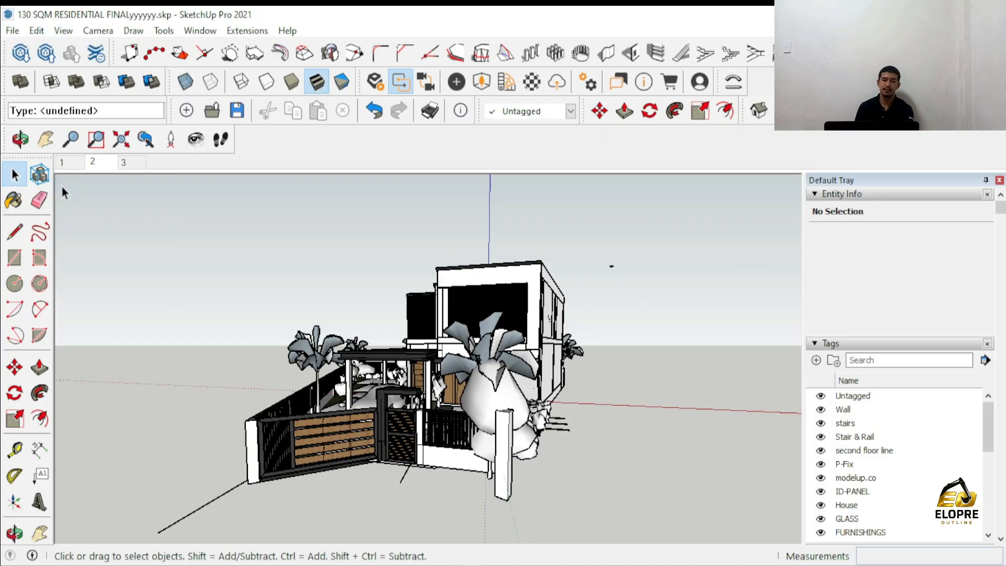
{"action": "middle_click_drag", "start_coordinate": [444, 408], "coordinate": [482, 393]}
{"action": "mouse_move", "coordinate": [390, 392]}
{"action": "middle_mouse_down"}
{"action": "mouse_move", "coordinate": [437, 397]}
{"action": "mouse_move", "coordinate": [392, 396]}
{"action": "middle_mouse_up"}
{"action": "middle_click_drag", "start_coordinate": [392, 396], "coordinate": [382, 426], "text": "shift"}
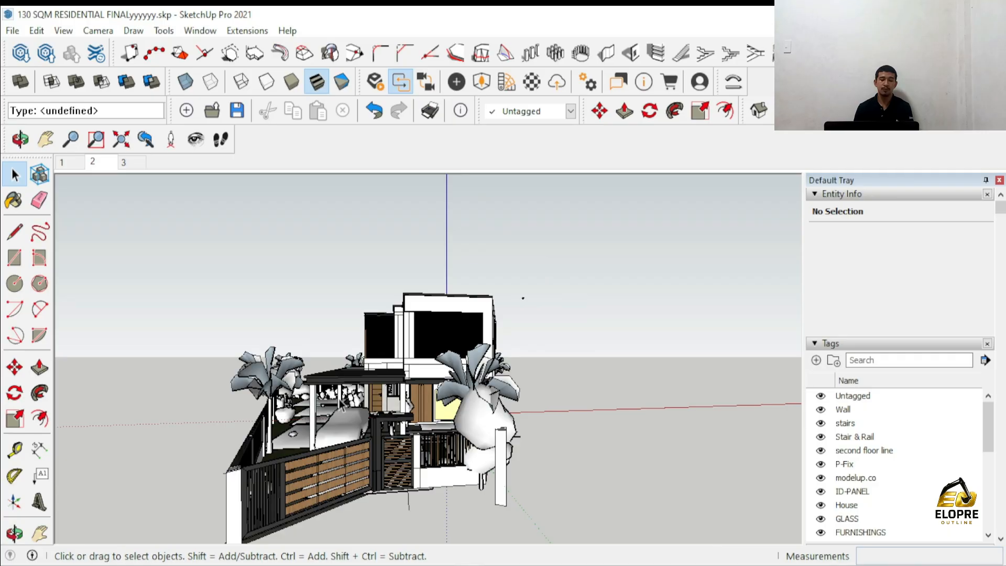
{"action": "scroll", "coordinate": [341, 402], "scroll_direction": "up", "scroll_amount": 5}
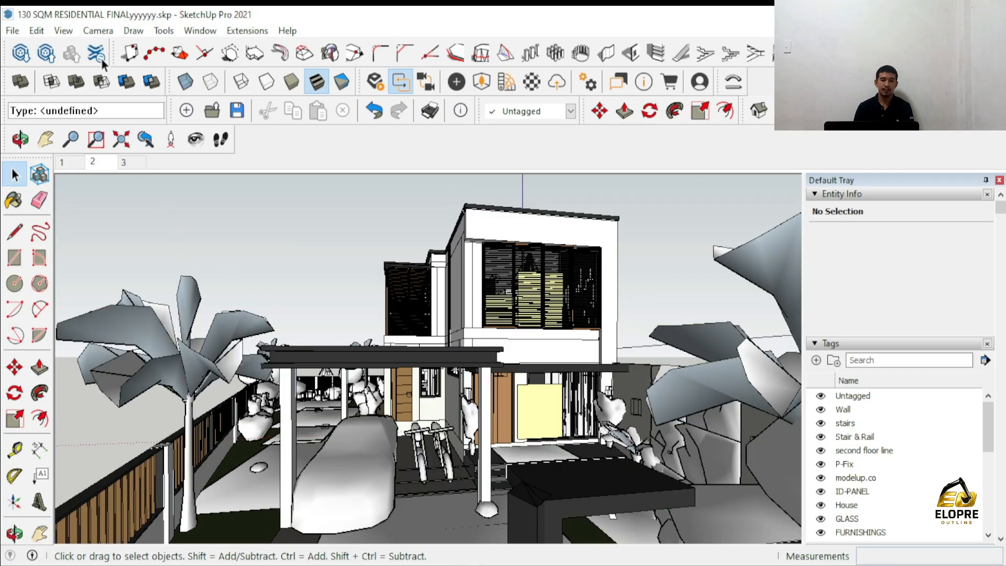
- Turn the display of guides back on for the whole model
{"action": "left_click", "coordinate": [67, 33]}
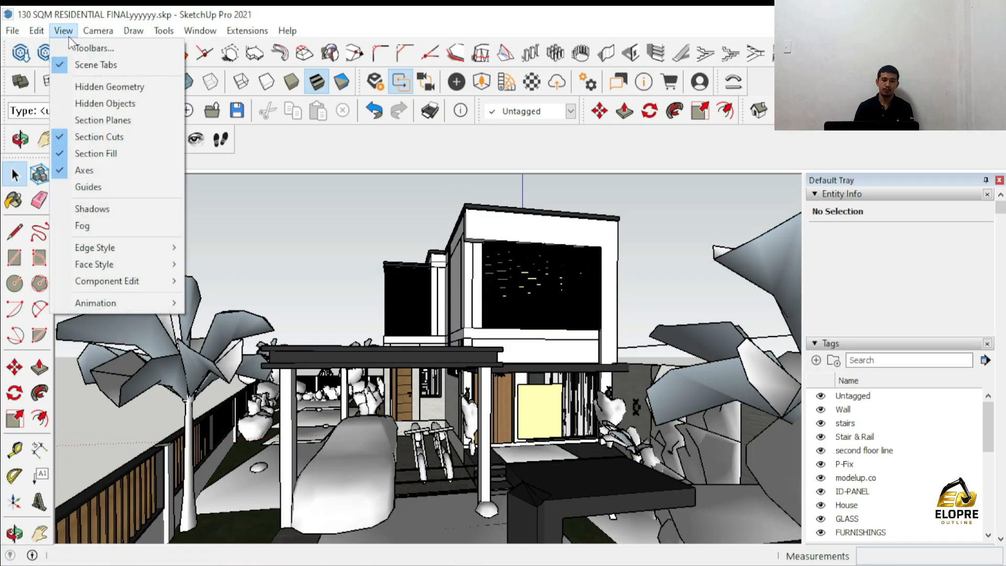
{"action": "left_click", "coordinate": [59, 187]}
{"action": "middle_click_drag", "start_coordinate": [353, 291], "coordinate": [492, 333]}
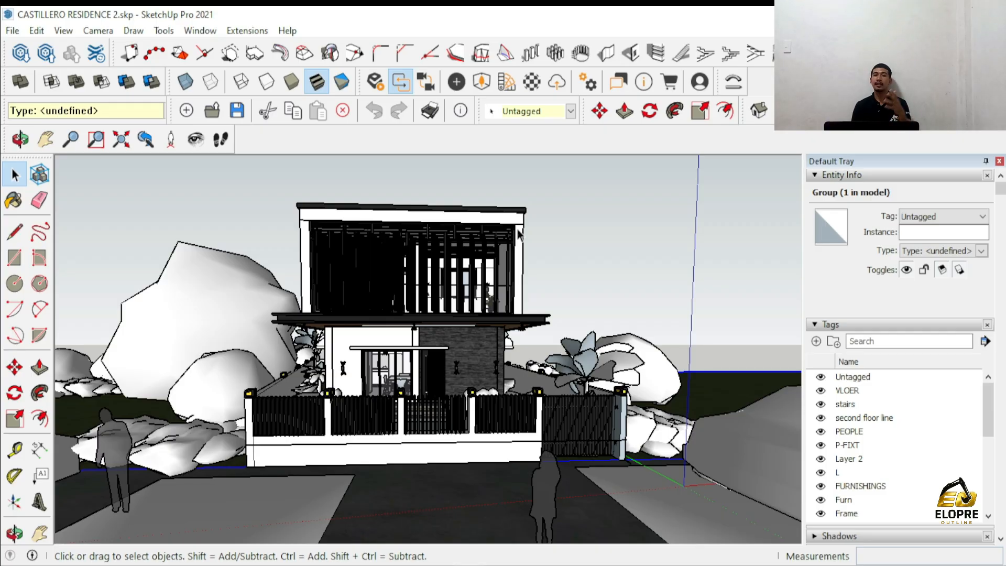
- Set the camera to Parallel Projection for the two-storey house with the slatted upper facade
{"action": "middle_click_drag", "start_coordinate": [513, 279], "coordinate": [382, 387]}
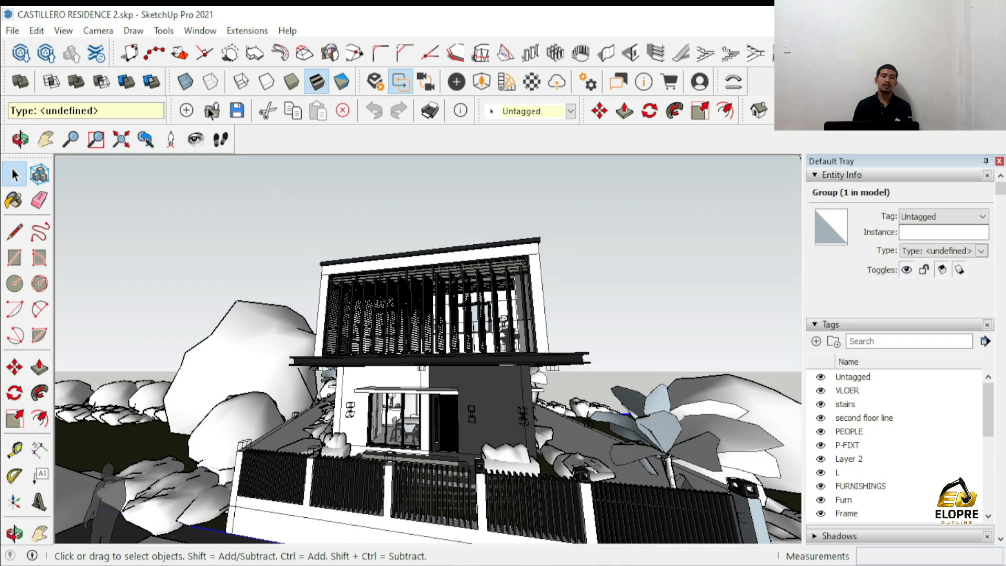
{"action": "left_click", "coordinate": [81, 33]}
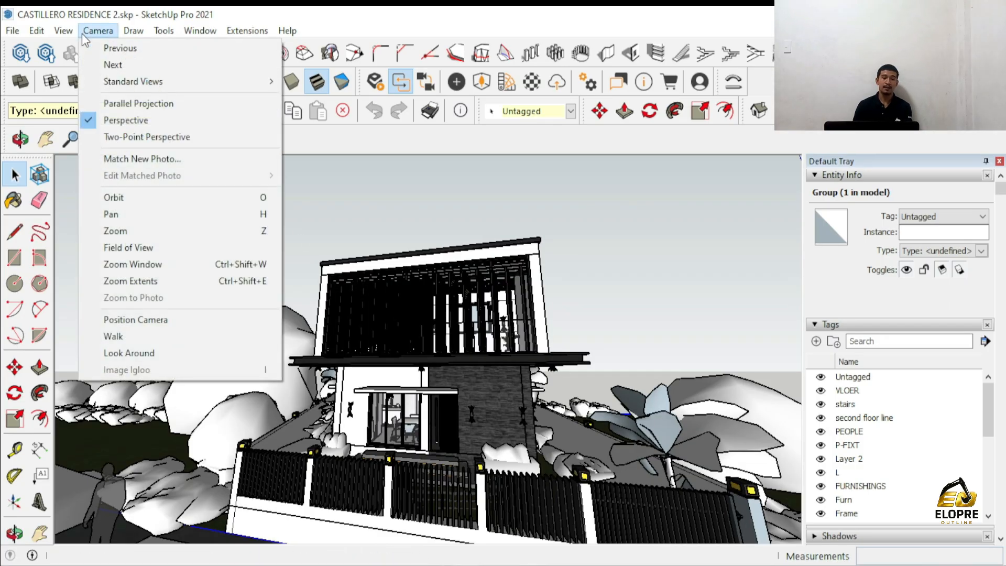
{"action": "left_click", "coordinate": [154, 104]}
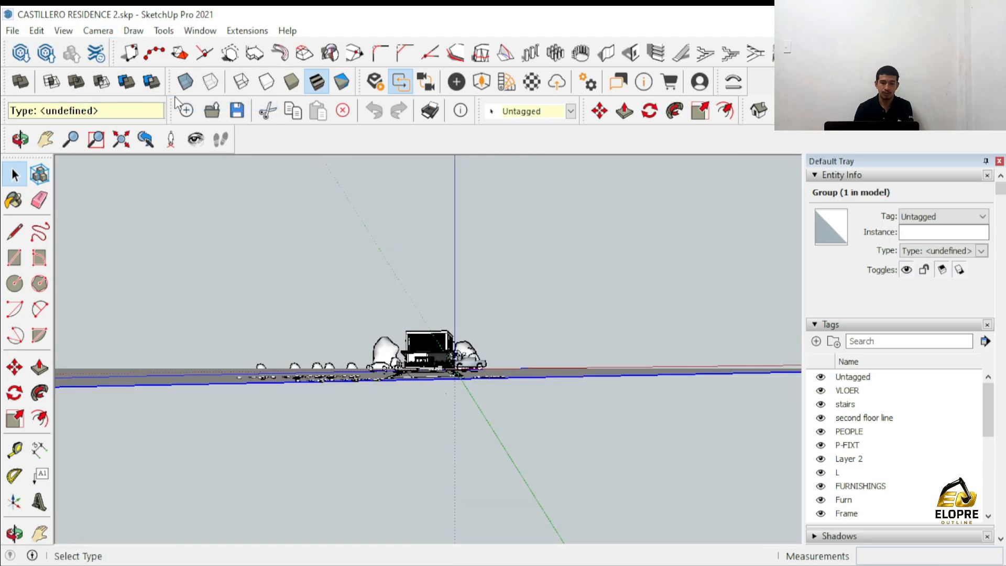
{"action": "scroll", "coordinate": [417, 338], "scroll_direction": "up", "scroll_amount": 6}
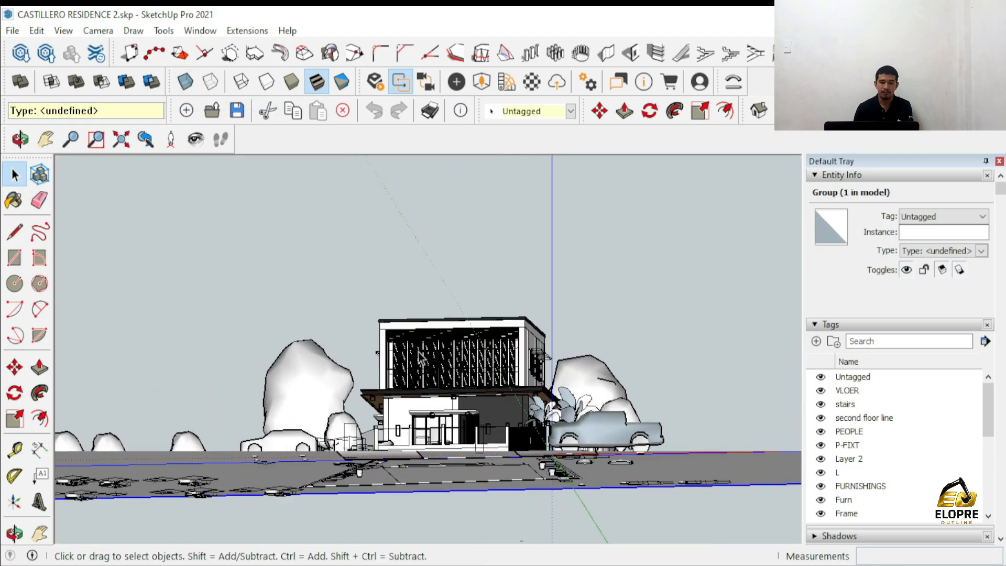
- Show the house's front elevation with the Front standard view, framed closely on the facade
{"action": "left_click", "coordinate": [129, 31]}
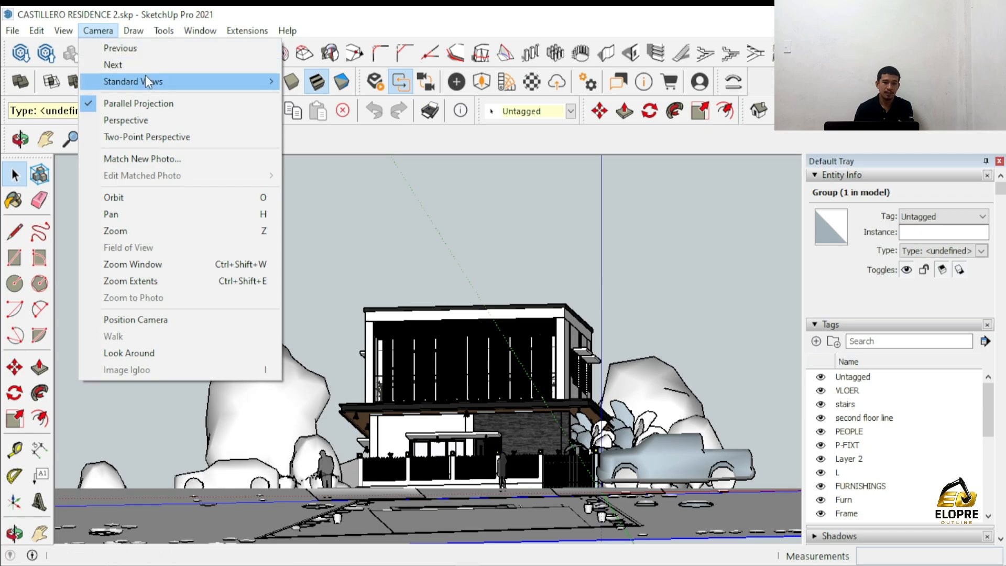
{"action": "mouse_move", "coordinate": [151, 85]}
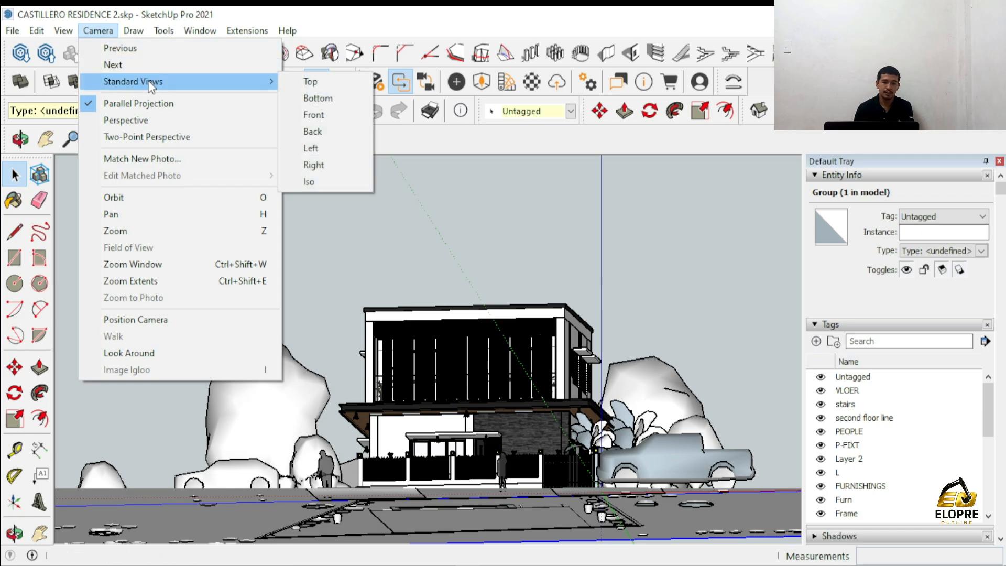
{"action": "left_click", "coordinate": [335, 121]}
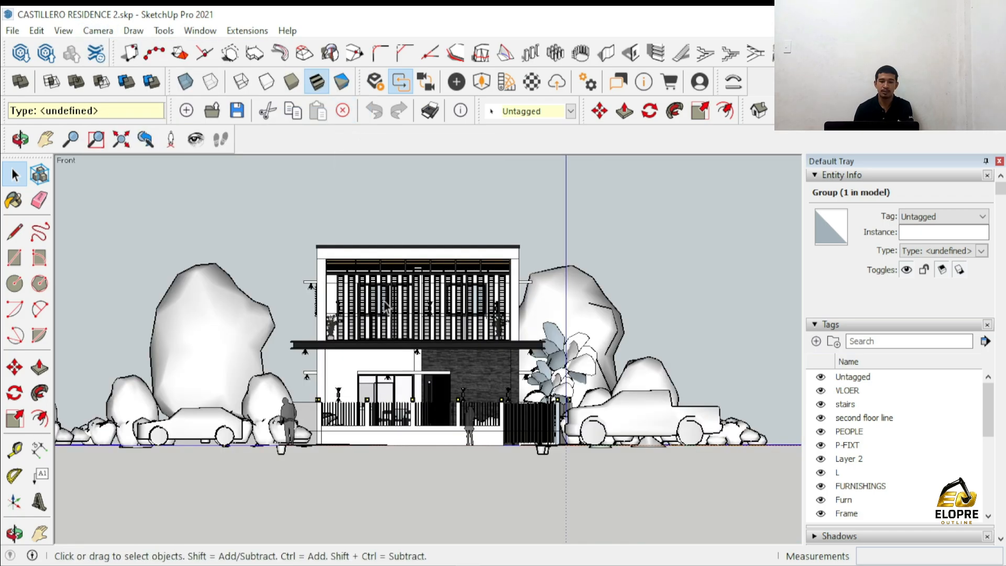
{"action": "scroll", "coordinate": [370, 257], "scroll_direction": "up", "scroll_amount": 2}
{"action": "scroll", "coordinate": [437, 369], "scroll_direction": "up", "scroll_amount": 4}
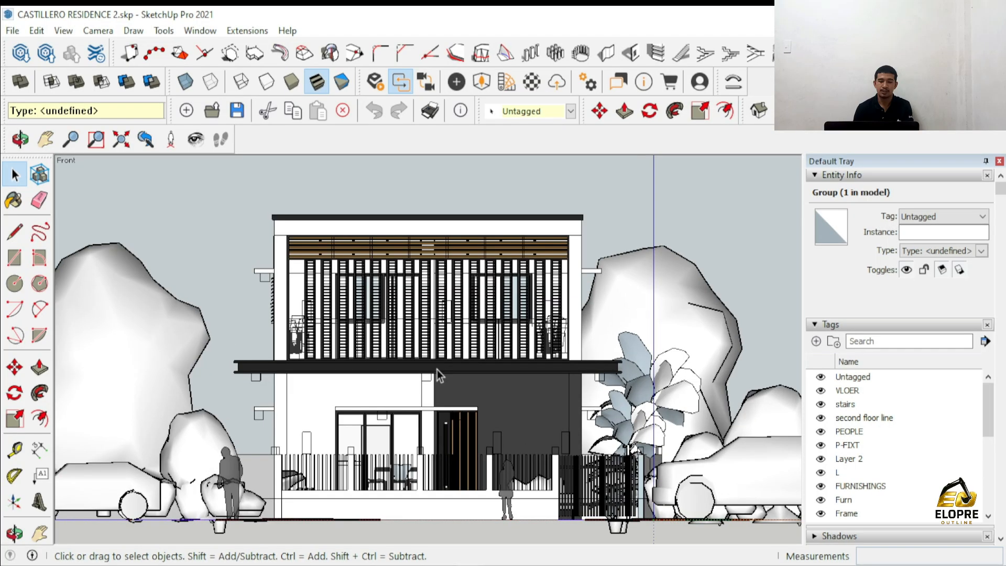
{"action": "scroll", "coordinate": [440, 360], "scroll_direction": "down", "scroll_amount": 1}
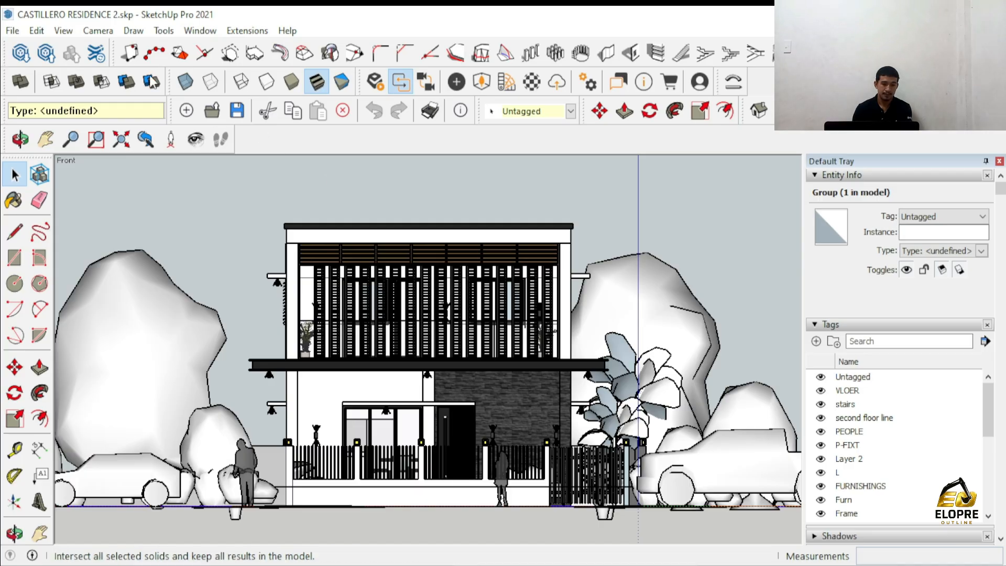
- Show the house's left elevation with the Left standard view and bring the side wall closer
{"action": "left_click", "coordinate": [147, 33]}
{"action": "mouse_move", "coordinate": [98, 32]}
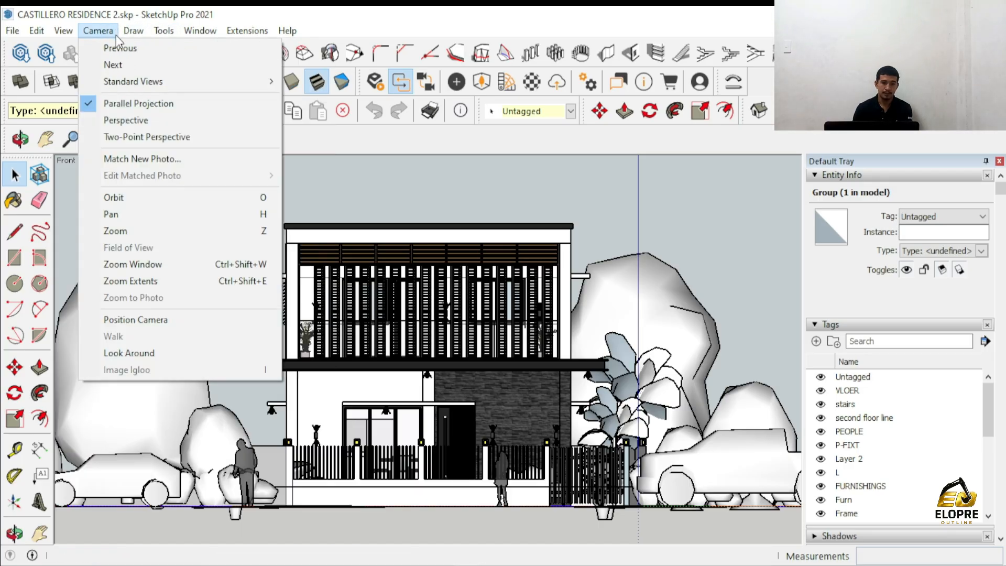
{"action": "mouse_move", "coordinate": [147, 77]}
{"action": "left_click", "coordinate": [299, 151]}
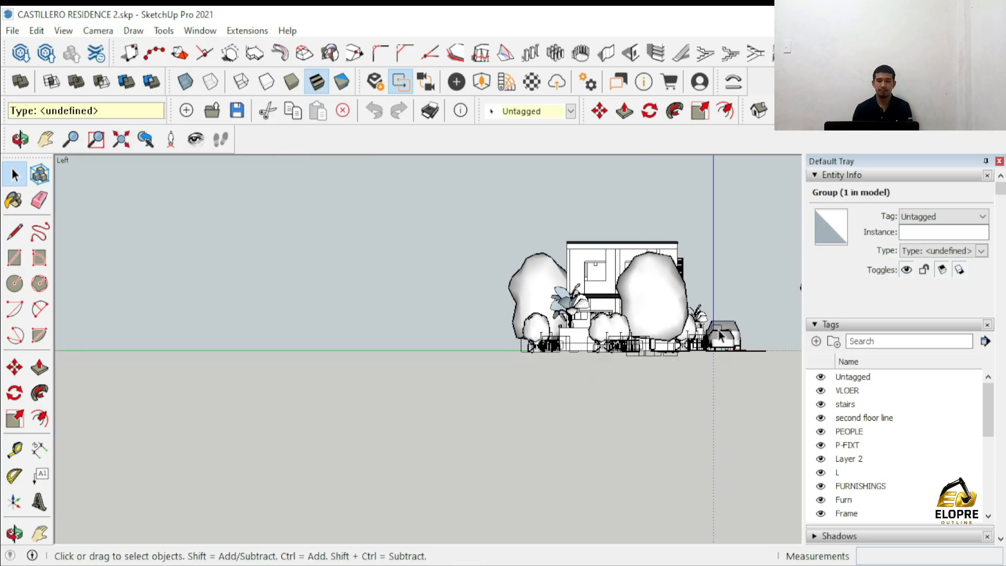
{"action": "scroll", "coordinate": [720, 335], "scroll_direction": "up", "scroll_amount": 3}
{"action": "scroll", "coordinate": [723, 337], "scroll_direction": "up", "scroll_amount": 3}
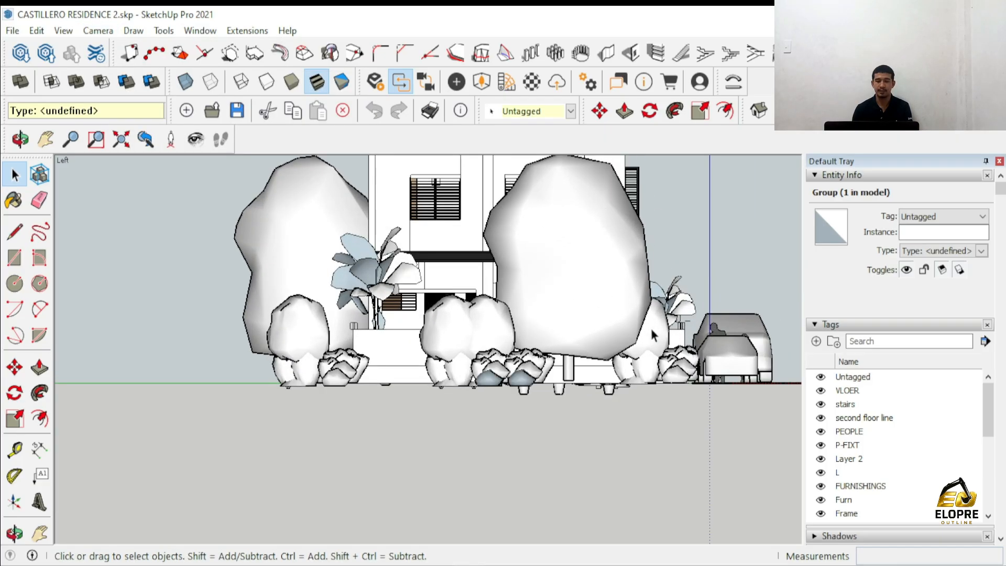
- Hide the tree-and-shrub landscape group and the potted-plant group that obstruct the left elevation
{"action": "right_click", "coordinate": [586, 313]}
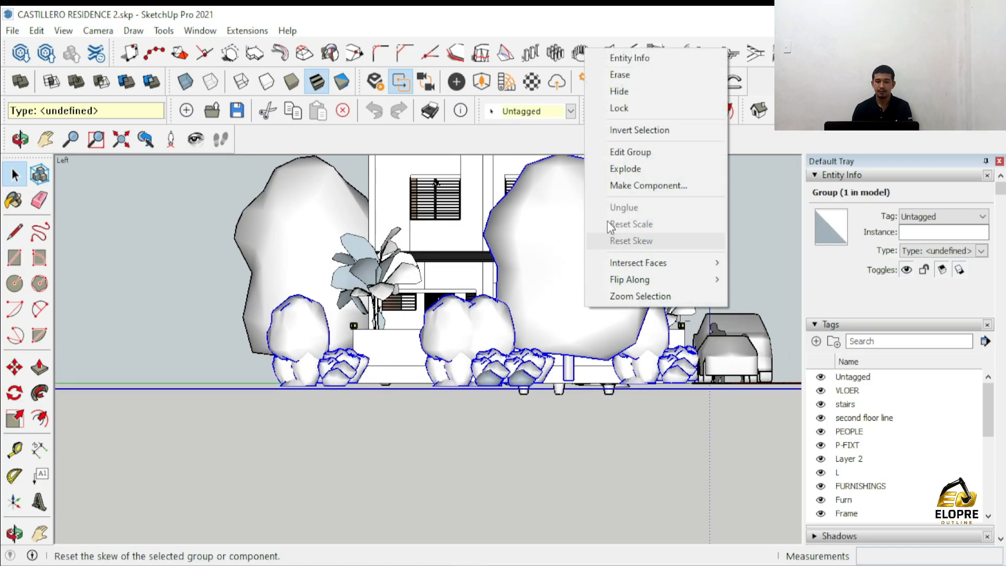
{"action": "left_click", "coordinate": [627, 93]}
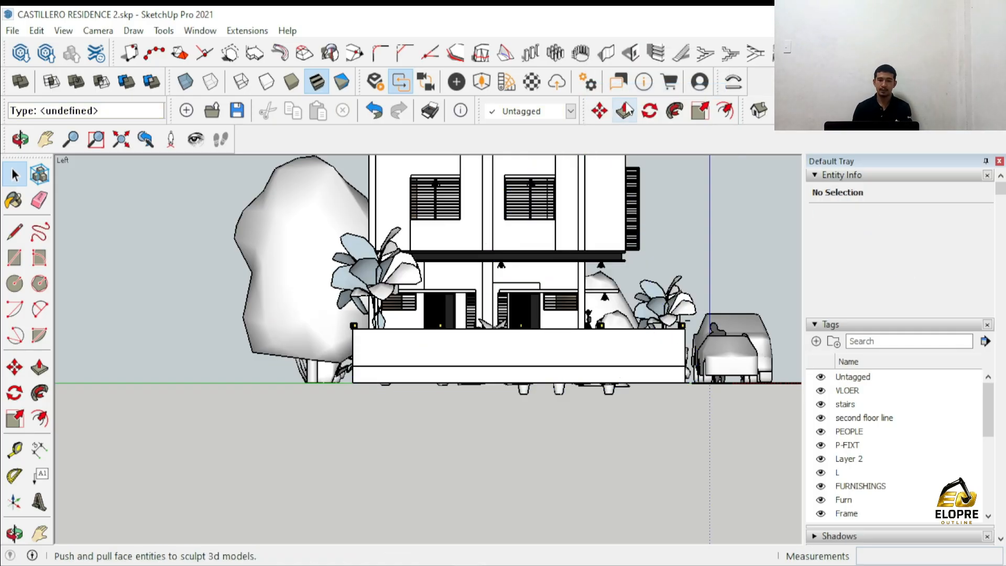
{"action": "middle_click_drag", "start_coordinate": [590, 271], "coordinate": [541, 360], "text": "shift"}
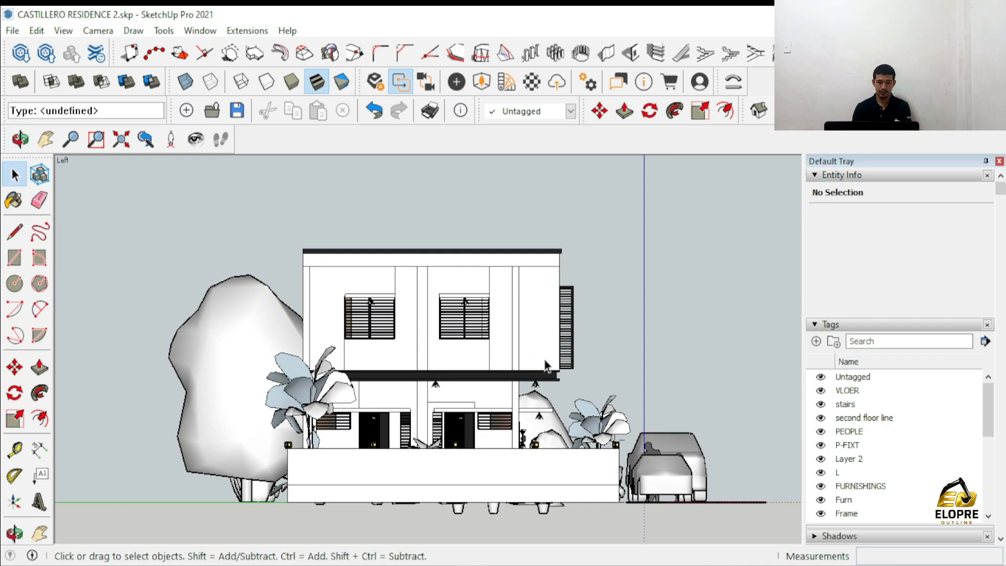
{"action": "left_click", "coordinate": [496, 511]}
{"action": "right_click", "coordinate": [499, 509]}
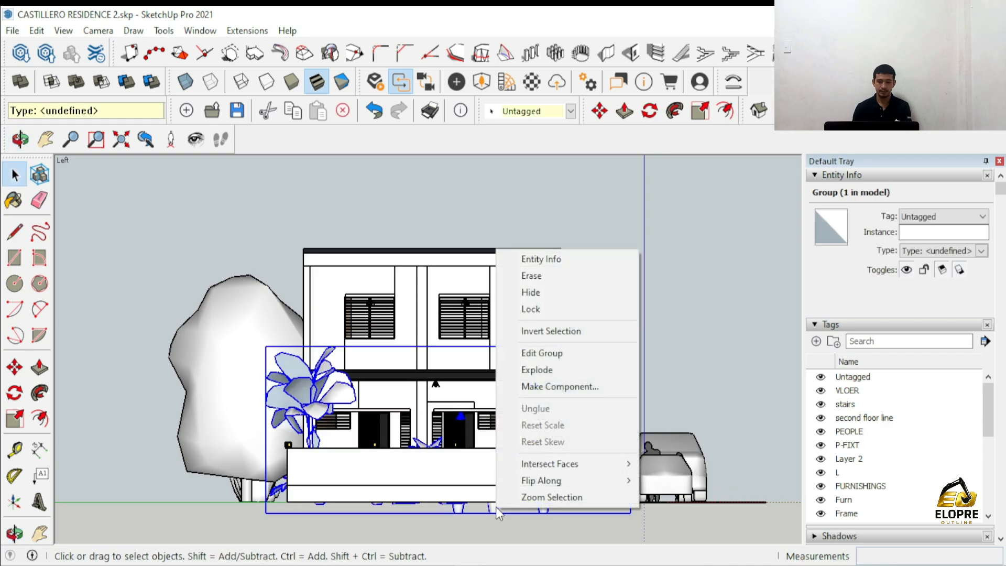
{"action": "left_click", "coordinate": [566, 294]}
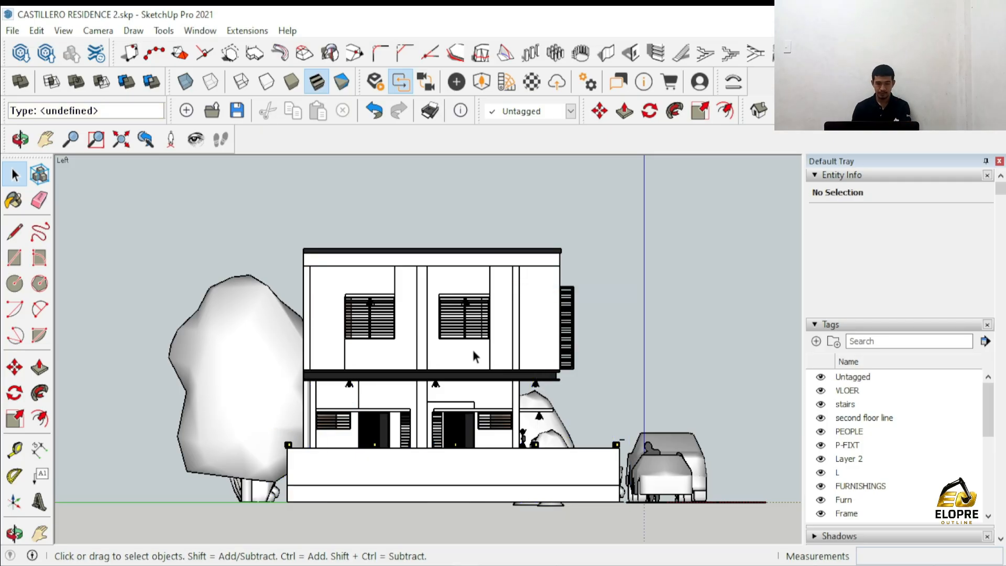
- Show the house's right elevation with the Right standard view and inspect that side from a slight angle
{"action": "left_click", "coordinate": [104, 34]}
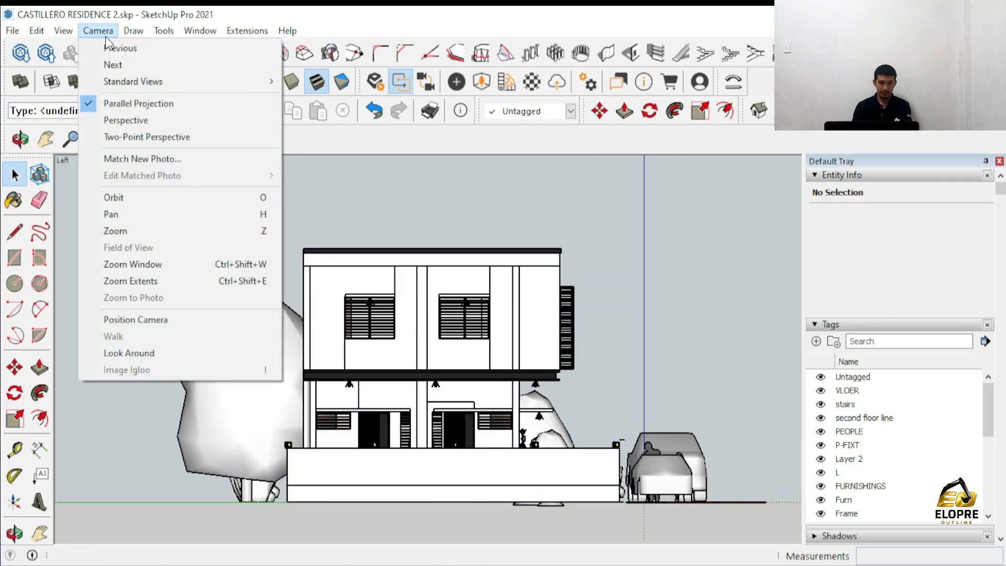
{"action": "mouse_move", "coordinate": [122, 76]}
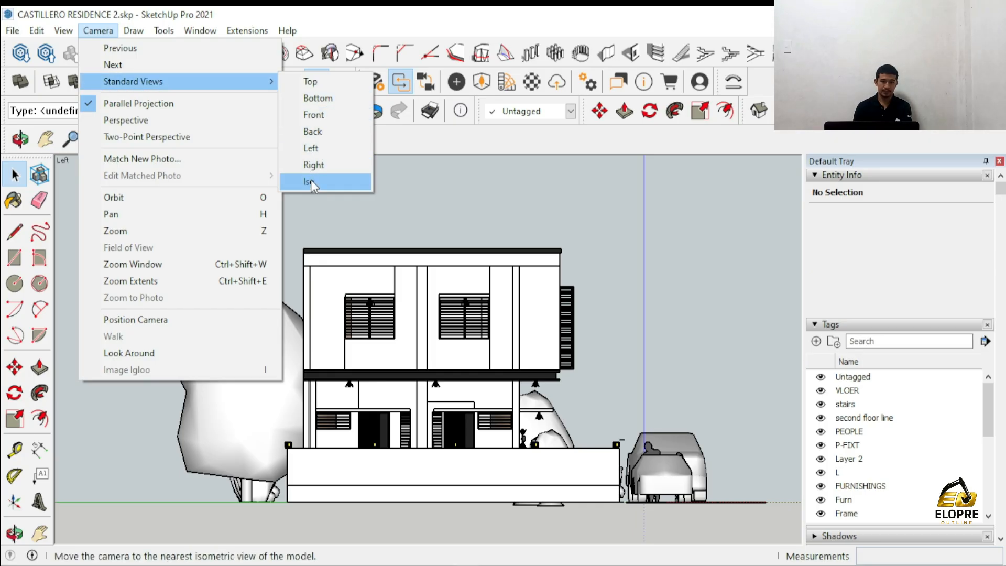
{"action": "left_click", "coordinate": [310, 165]}
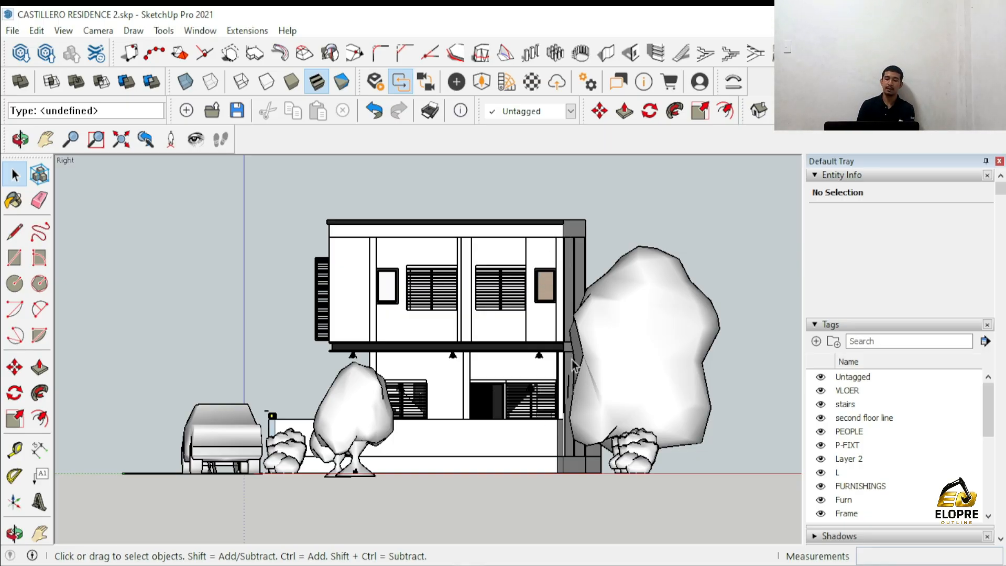
{"action": "middle_click_drag", "start_coordinate": [570, 456], "coordinate": [418, 392]}
{"action": "scroll", "coordinate": [533, 387], "scroll_direction": "down", "scroll_amount": 3}
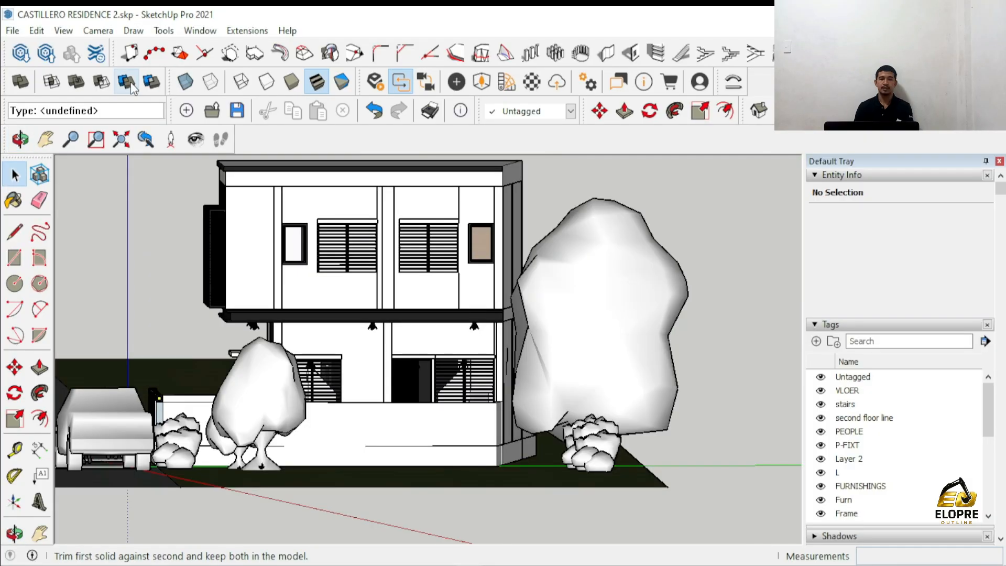
- Show the house in plan with the Top standard view, framing the roof and the whole perimeter fence
{"action": "left_click", "coordinate": [98, 30]}
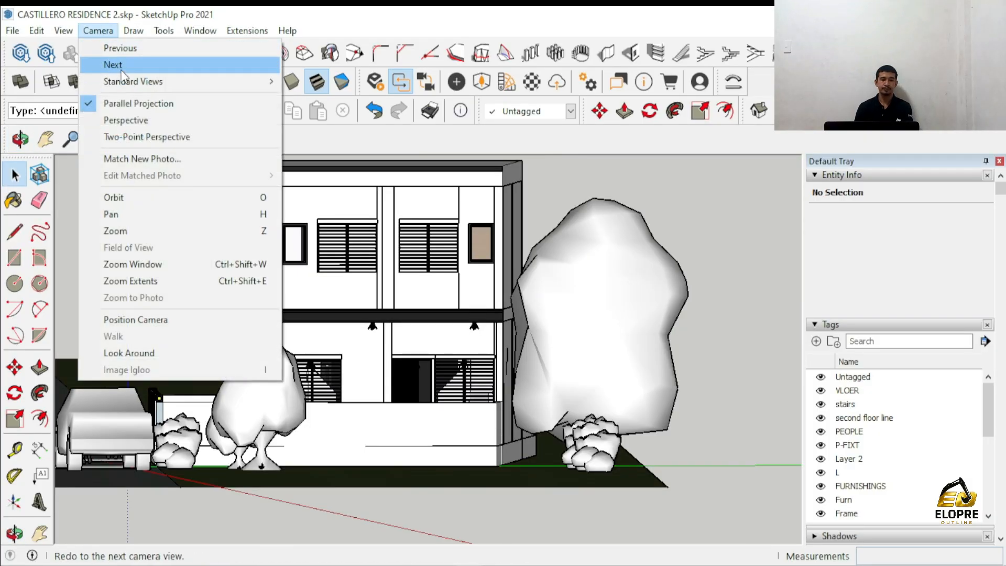
{"action": "mouse_move", "coordinate": [141, 85]}
{"action": "left_click", "coordinate": [310, 81]}
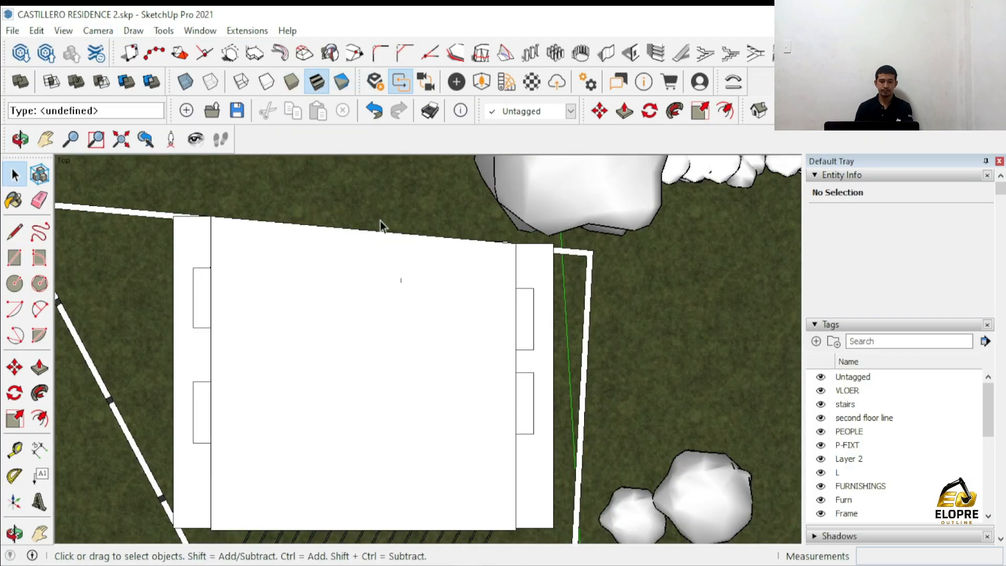
{"action": "scroll", "coordinate": [386, 271], "scroll_direction": "down", "scroll_amount": 2}
{"action": "scroll", "coordinate": [364, 461], "scroll_direction": "up", "scroll_amount": 1}
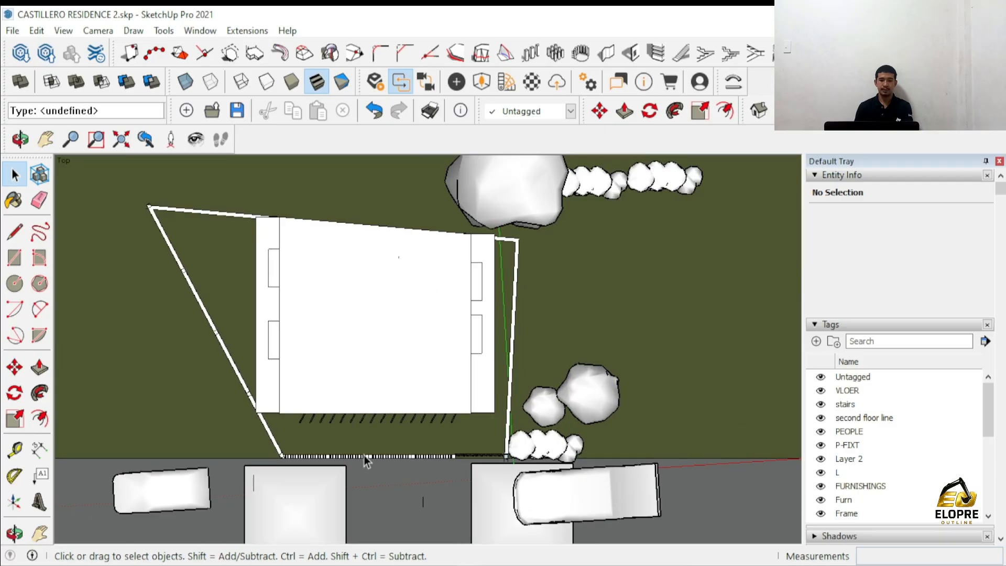